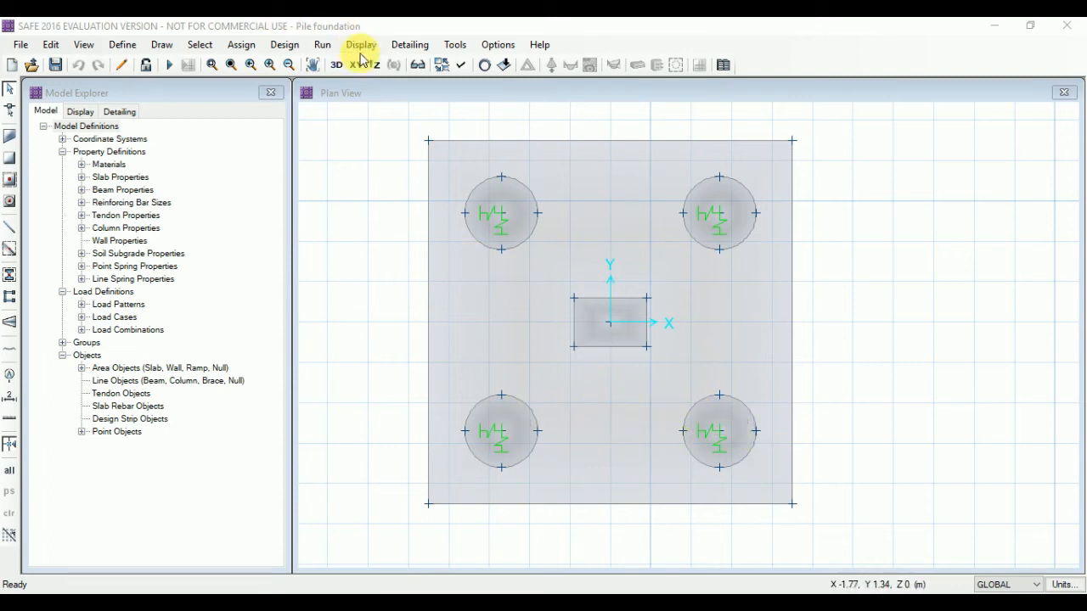
Run the analysis and design of the pile foundation model.
click(329, 44)
click(327, 45)
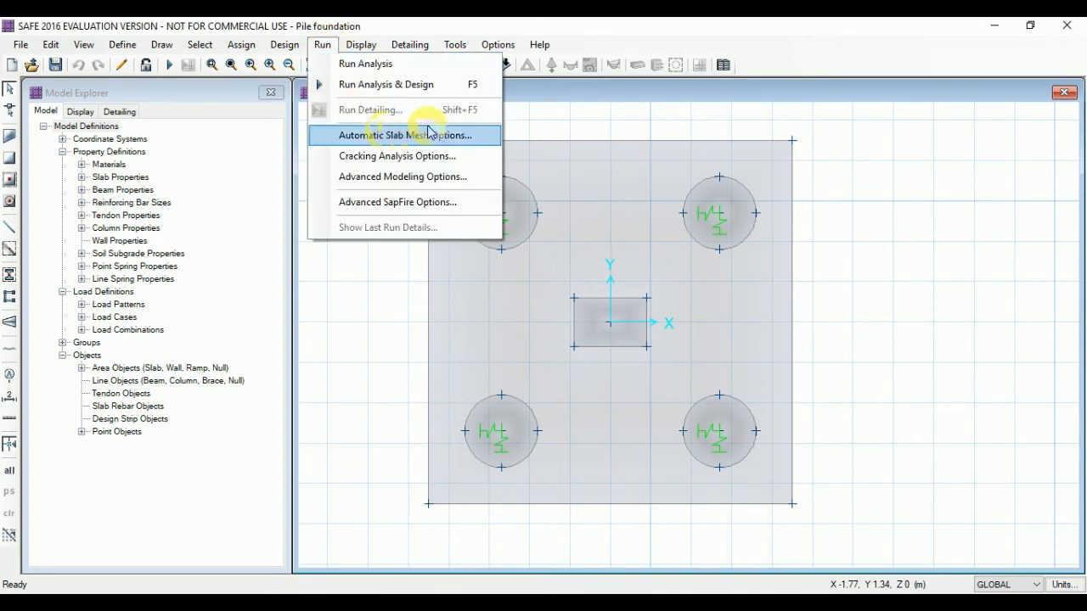
click(437, 86)
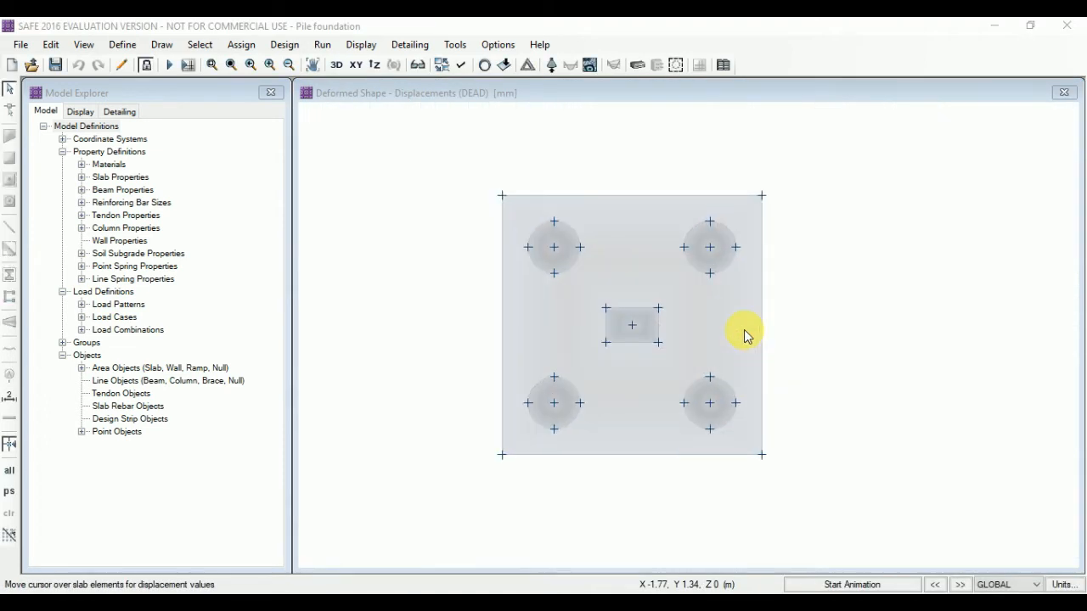
Display the deformed shape with contours for the Service load combination, using automatic scaling.
click(408, 46)
click(471, 114)
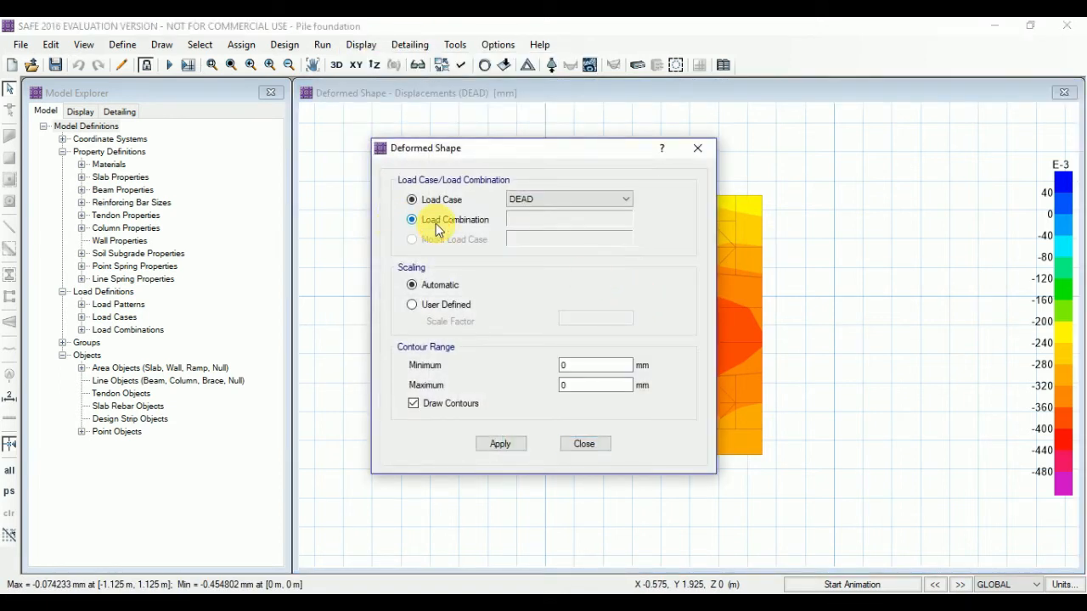
click(435, 221)
click(619, 220)
click(570, 252)
click(622, 220)
click(571, 251)
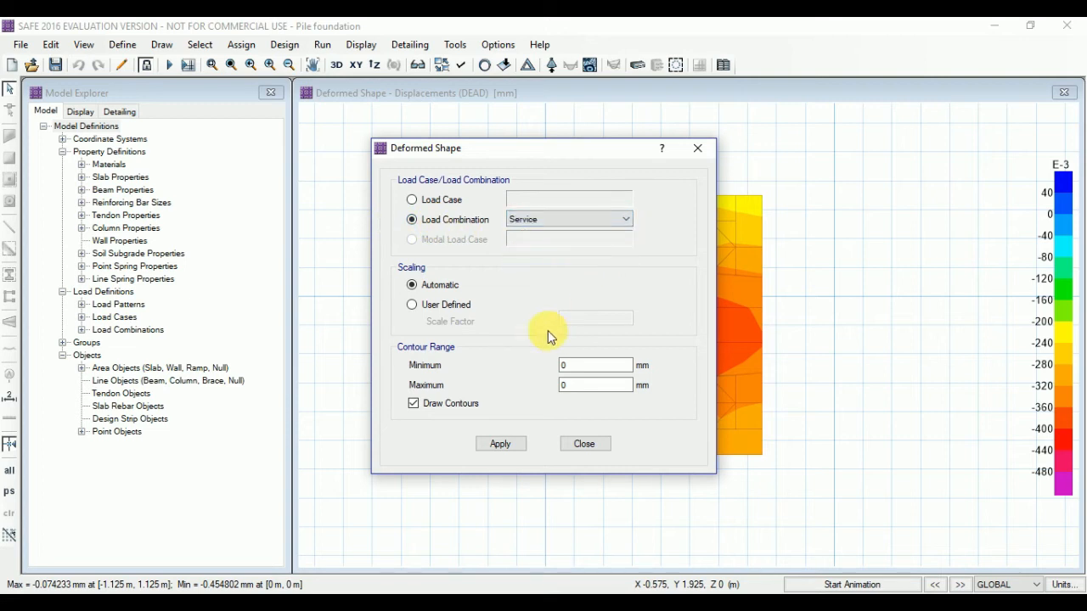
click(498, 444)
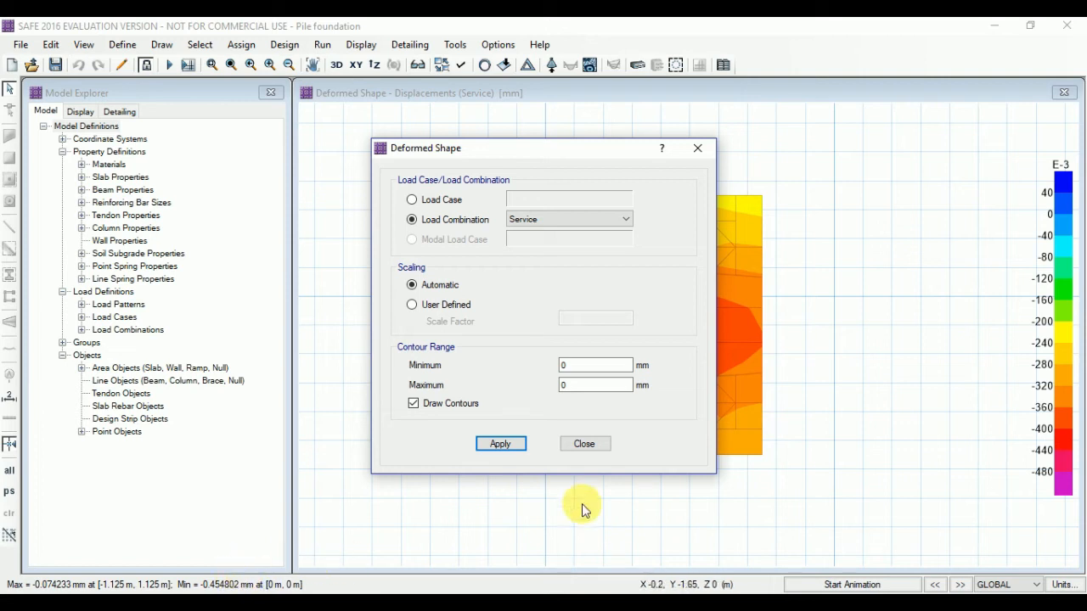
click(585, 444)
Display the point reactions for the Service load combination as arrows, with all force and moment components.
click(363, 44)
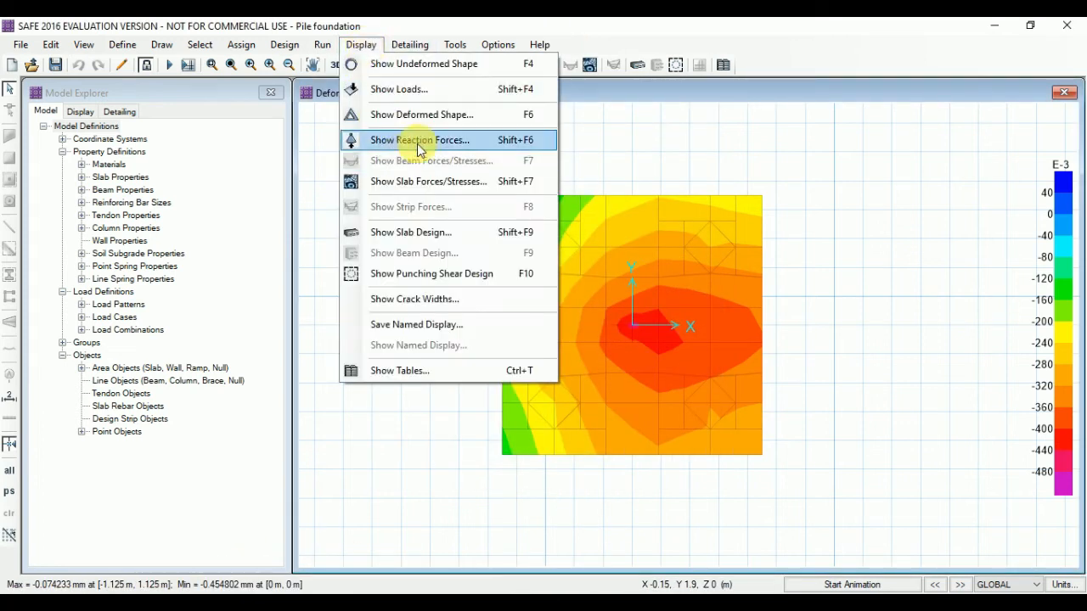
click(419, 149)
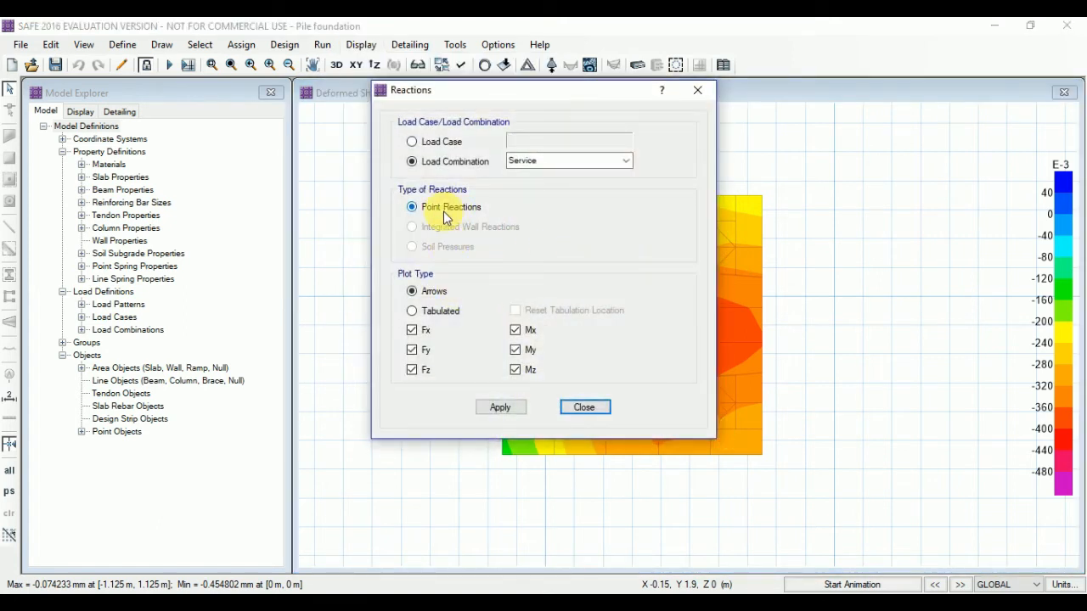
click(501, 408)
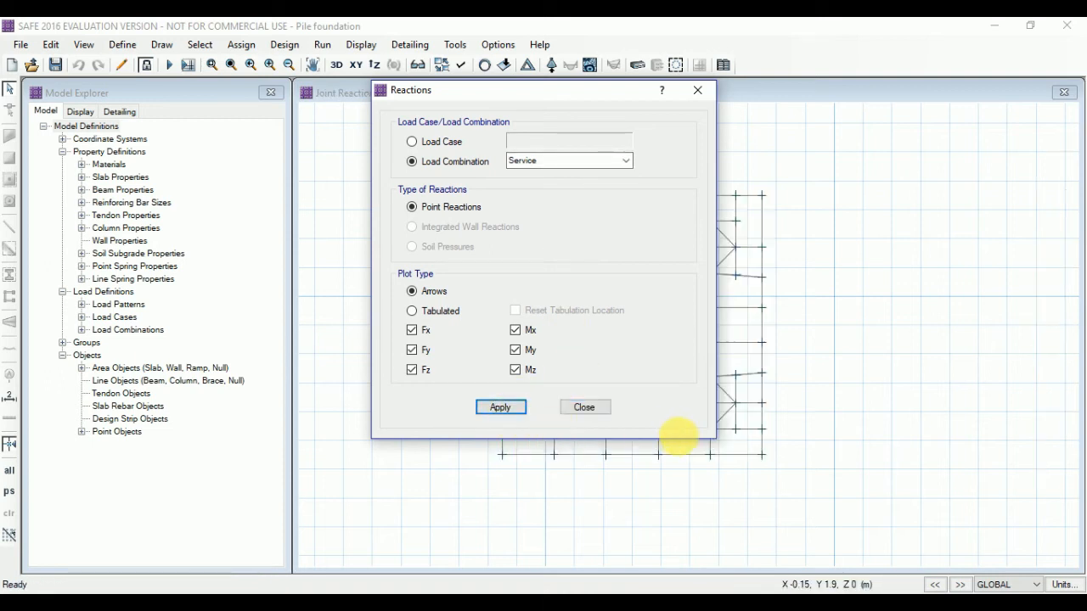
click(584, 406)
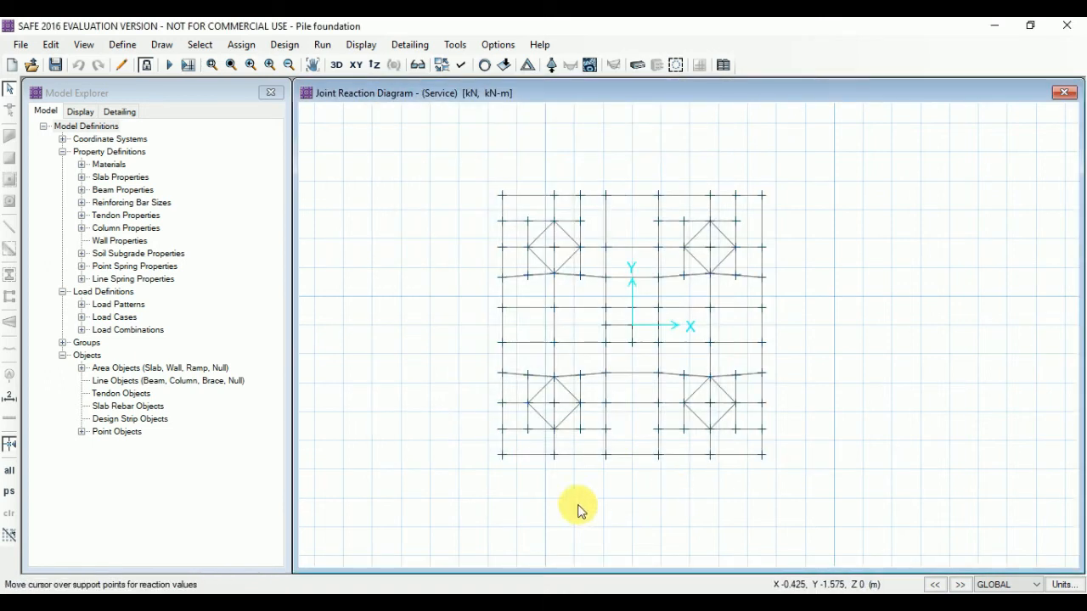
Examine the pile reactions in 3D and check them against the safe pile load capacity in the problem statement image.
click(337, 64)
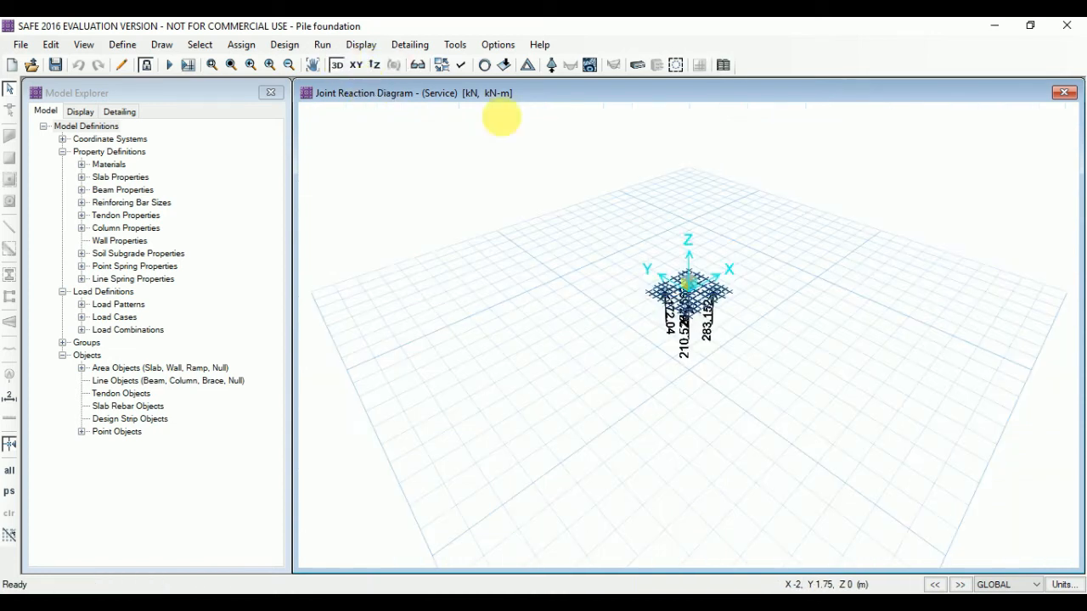
scroll(710, 332, up, 4)
scroll(621, 299, up, 3)
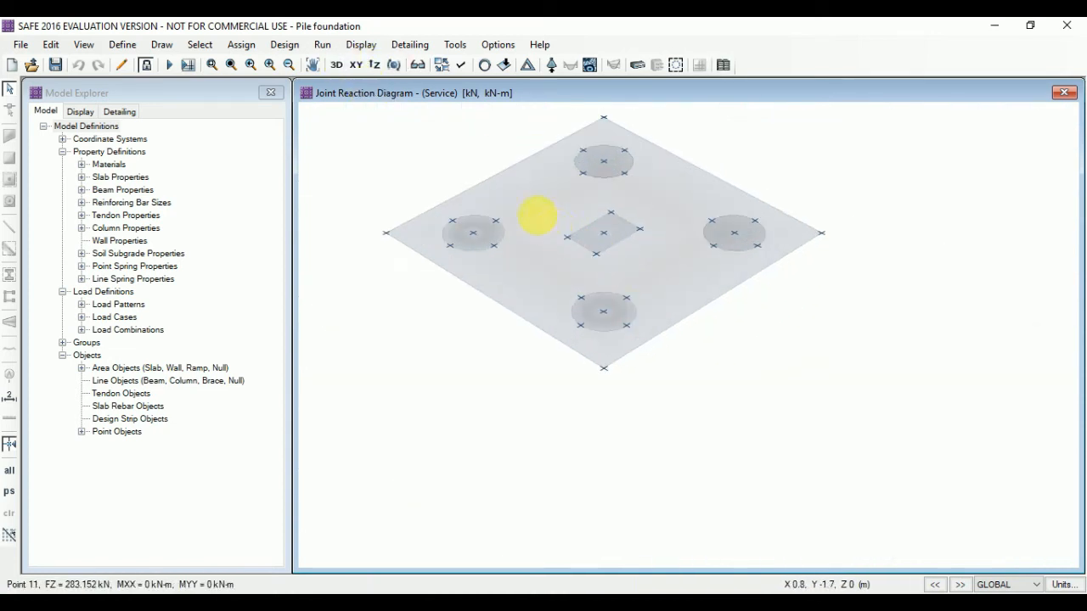
scroll(658, 310, down, 2)
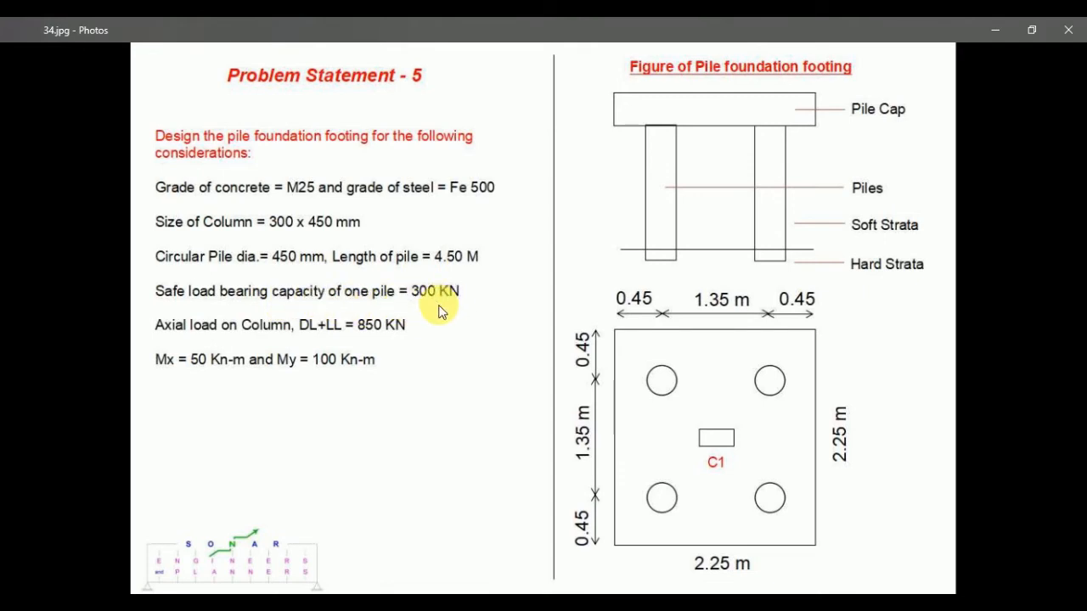
click(993, 29)
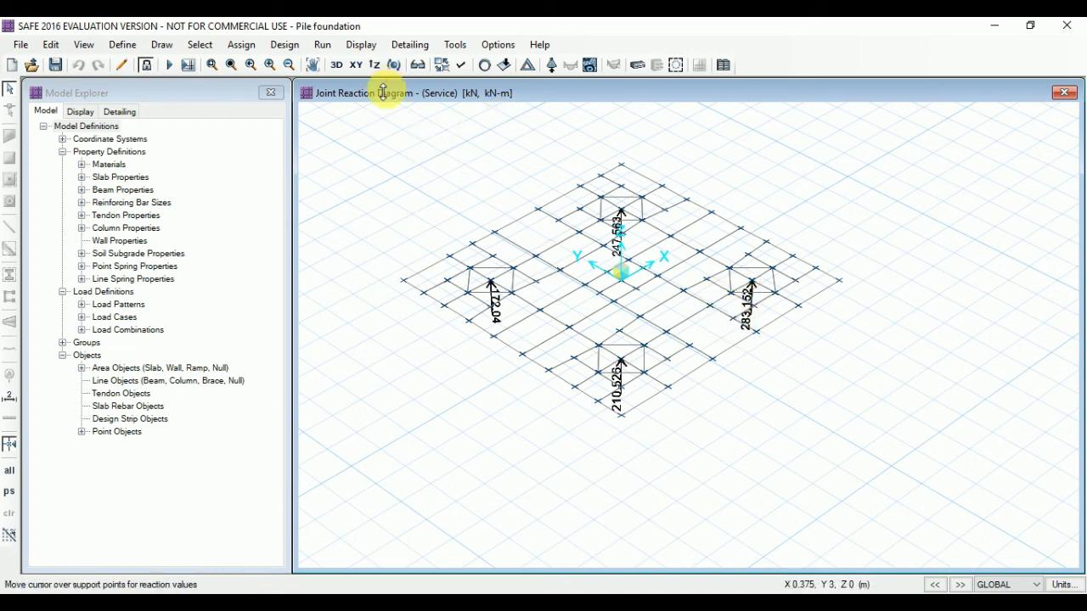
Display the punching shear design ratios and view them in plan.
click(361, 44)
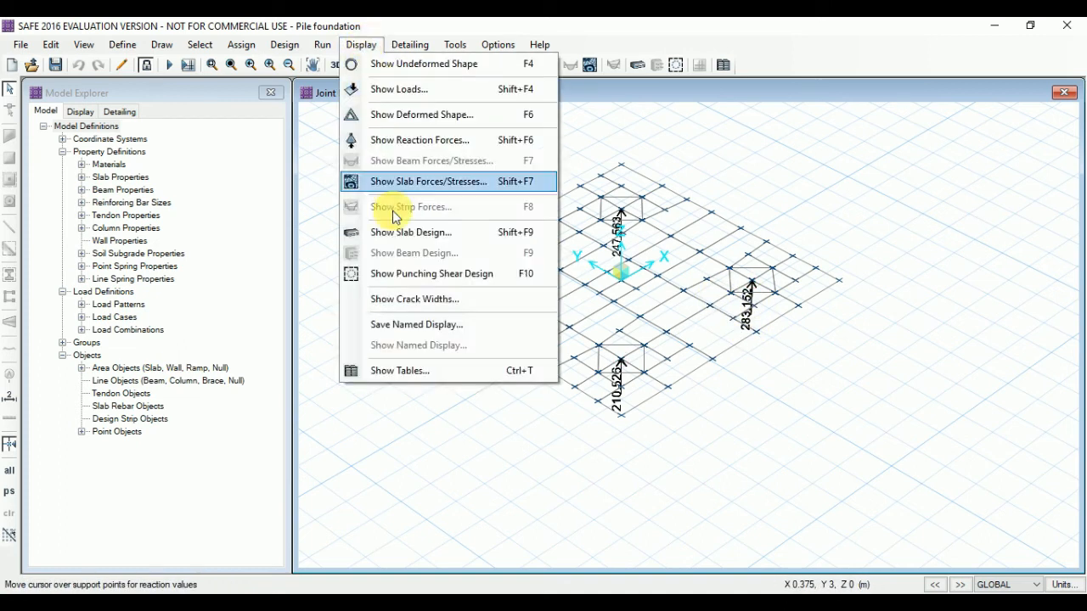
click(427, 274)
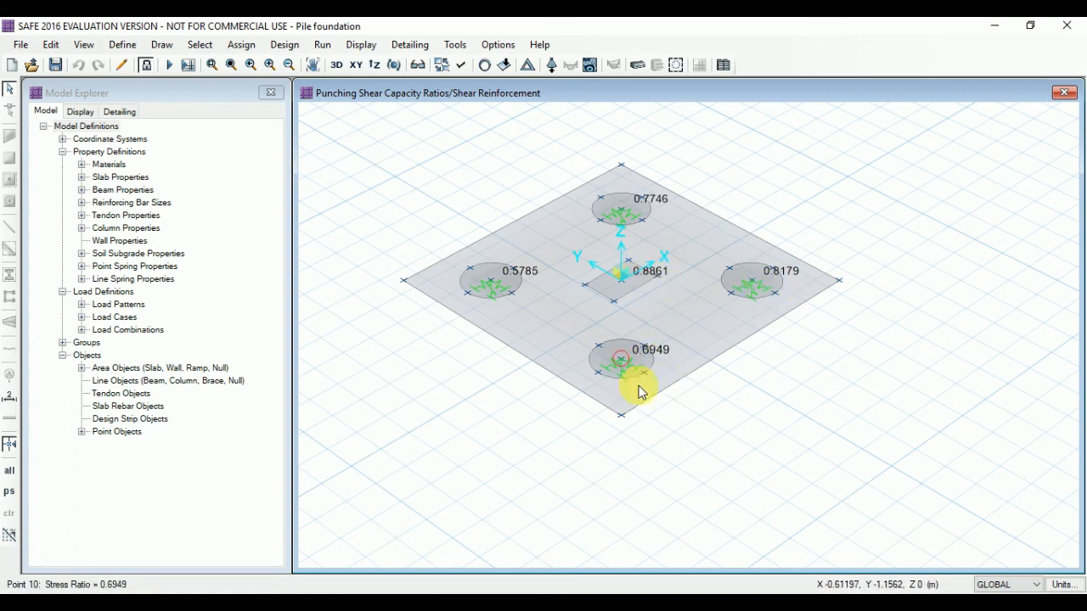
click(356, 64)
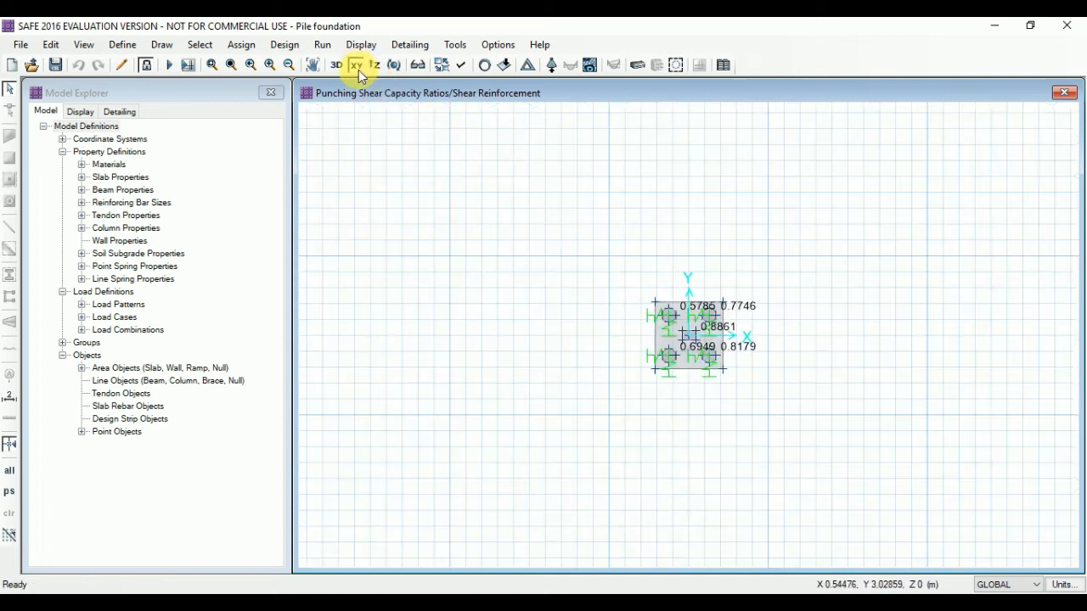
scroll(775, 357, up, 3)
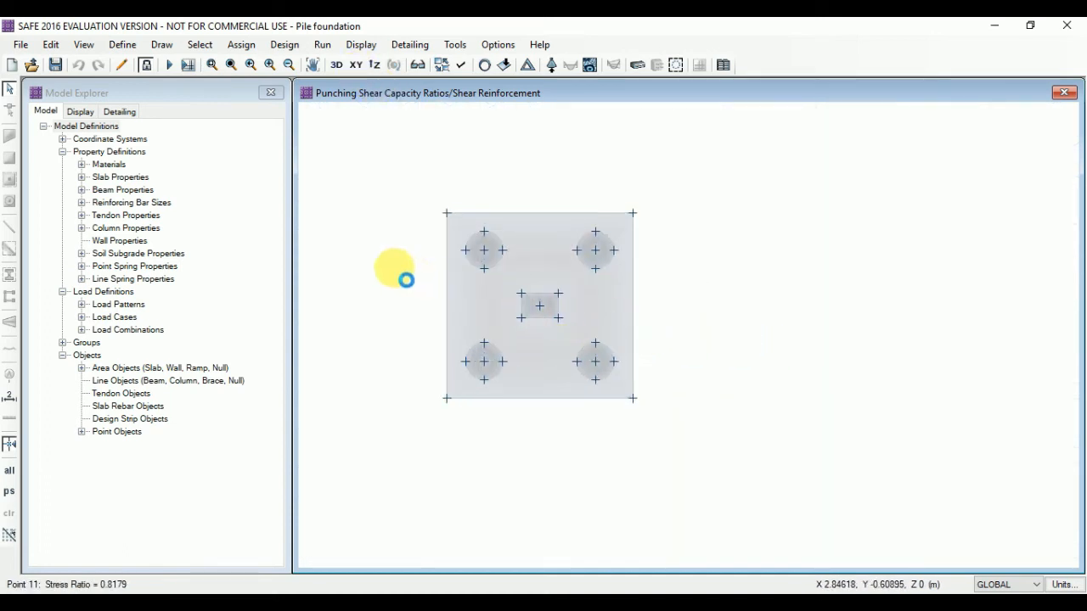
scroll(390, 266, up, 1)
Display the finite element based slab design for Direction 1 bottom rebar, with the rebar-above-specified-value option set to None.
click(361, 44)
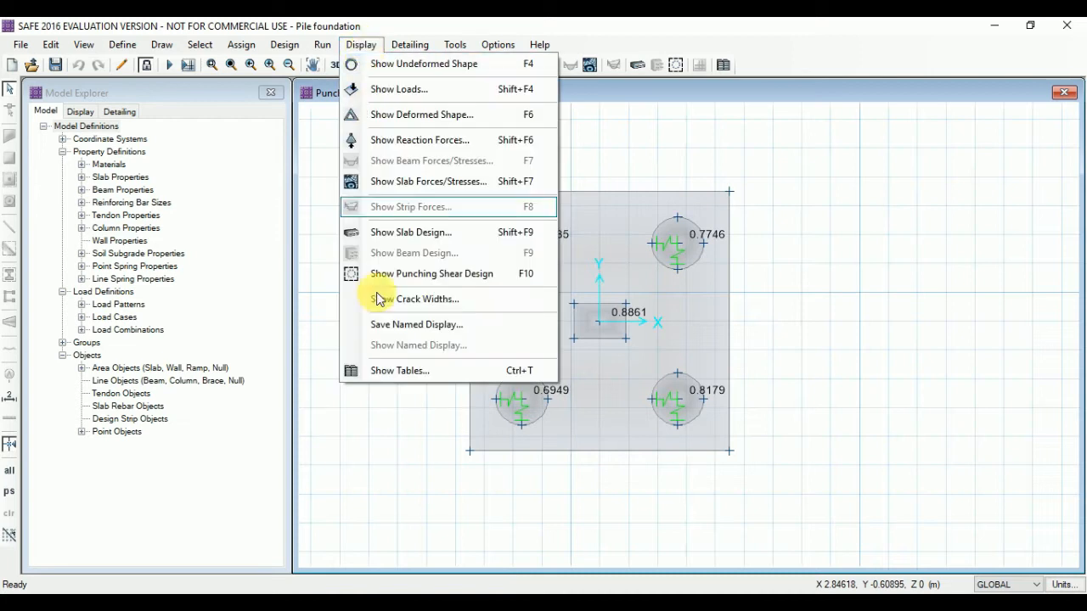
click(406, 232)
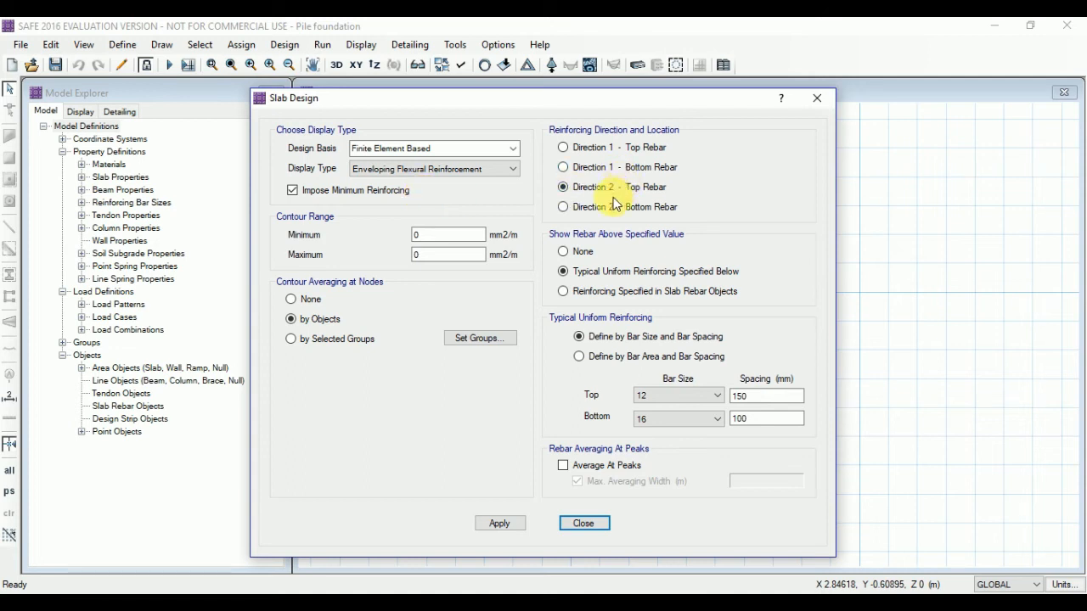
click(562, 168)
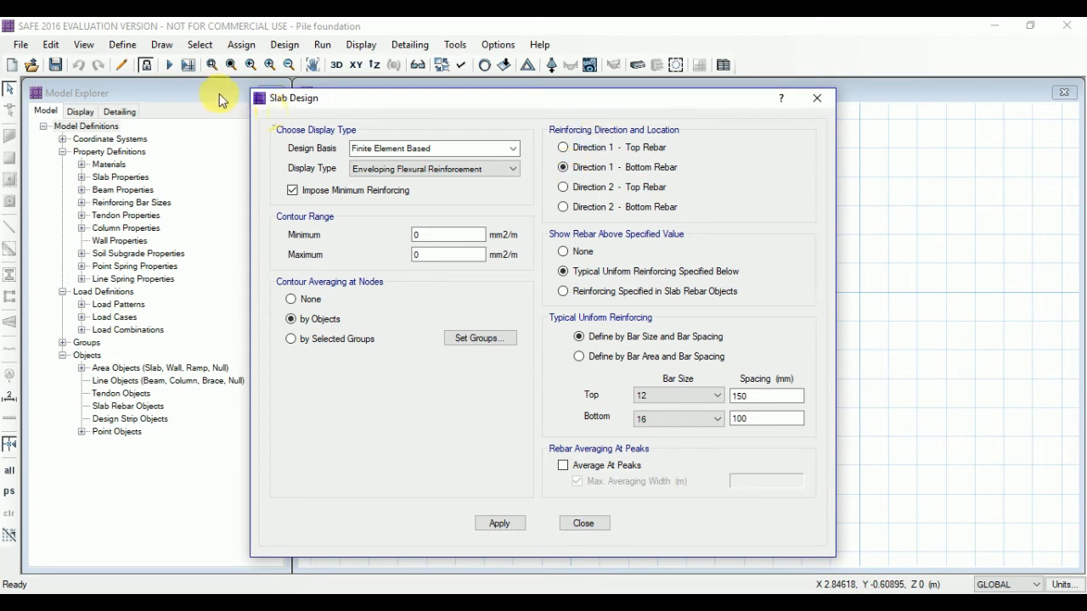
drag(427, 100, 55, 61)
scroll(895, 262, down, 2)
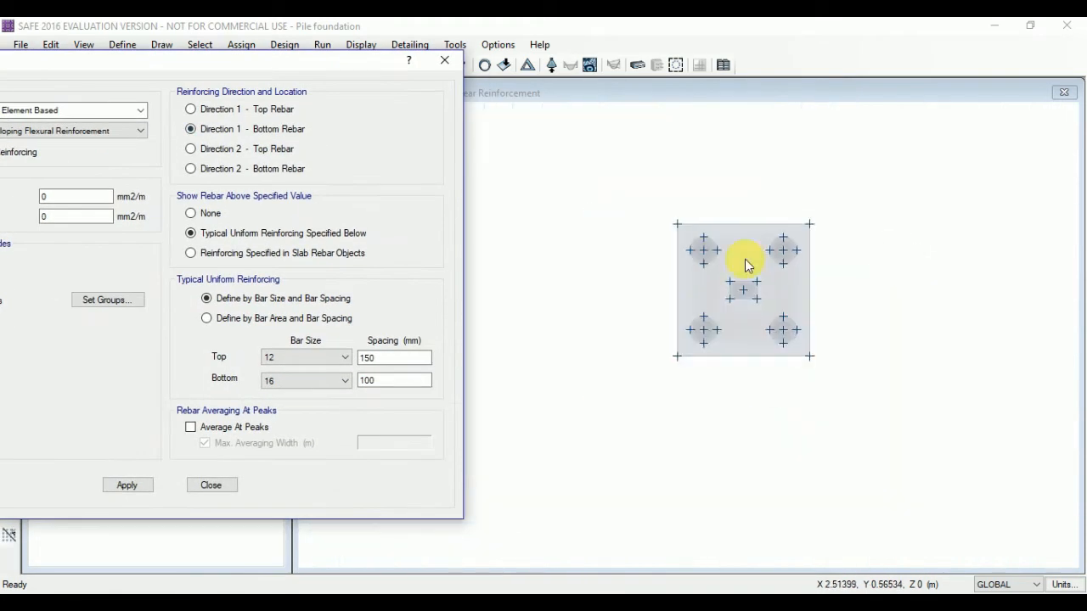
scroll(696, 259, up, 3)
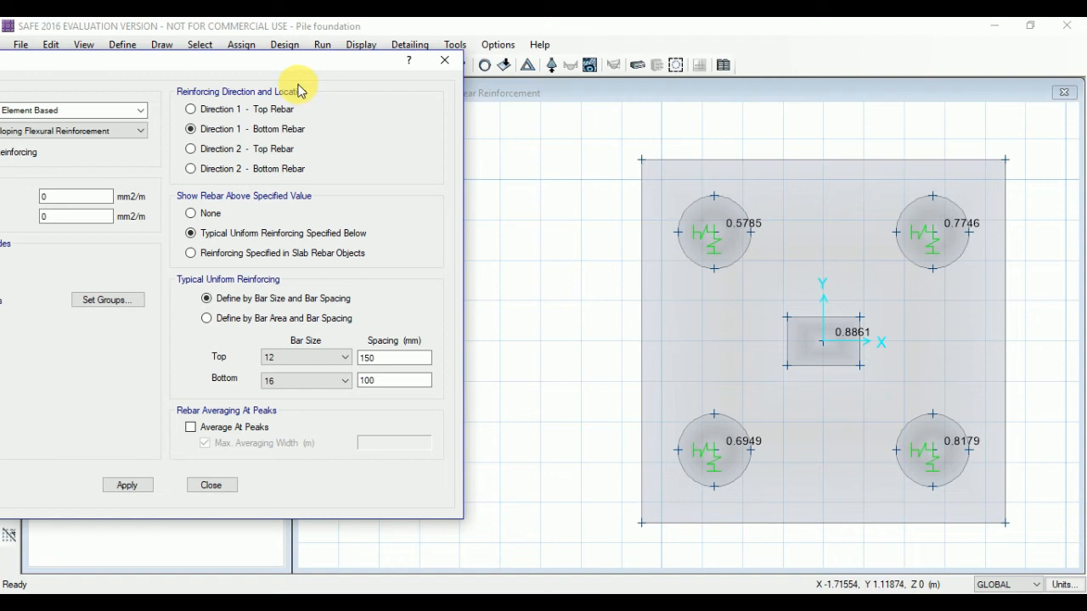
drag(332, 60, 437, 75)
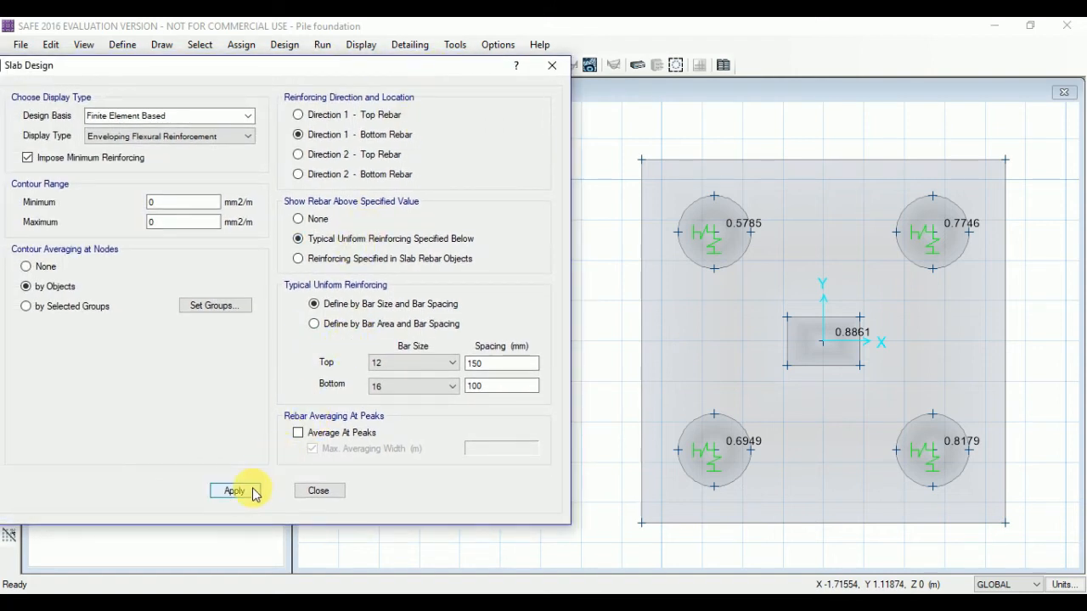
click(298, 219)
click(233, 490)
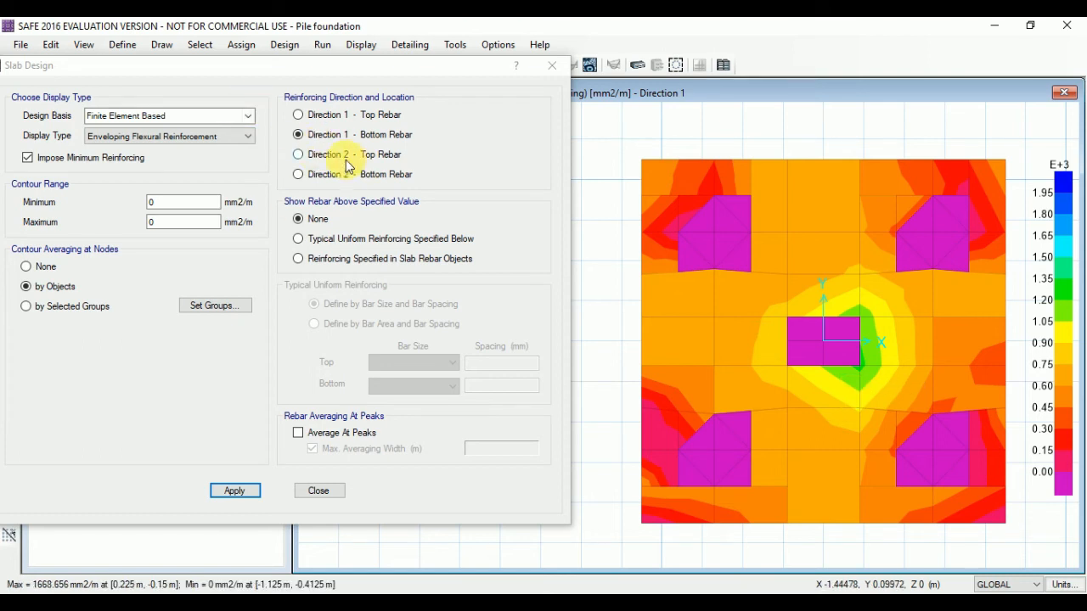
Show rebar above typical uniform reinforcing, with bottom bars of size 10 at 200 mm spacing, and apply it.
click(321, 239)
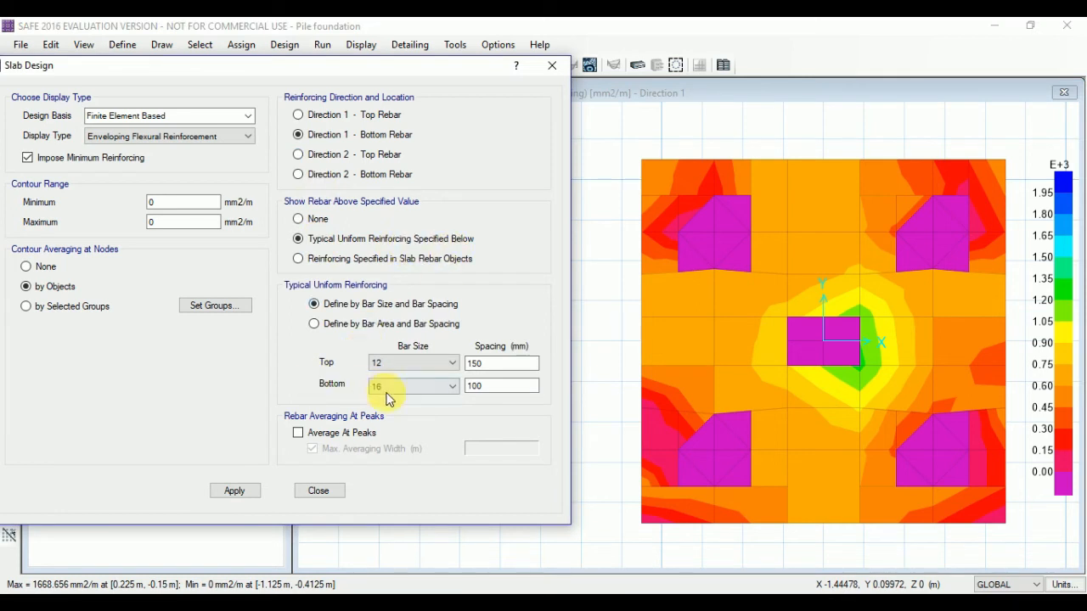
click(433, 387)
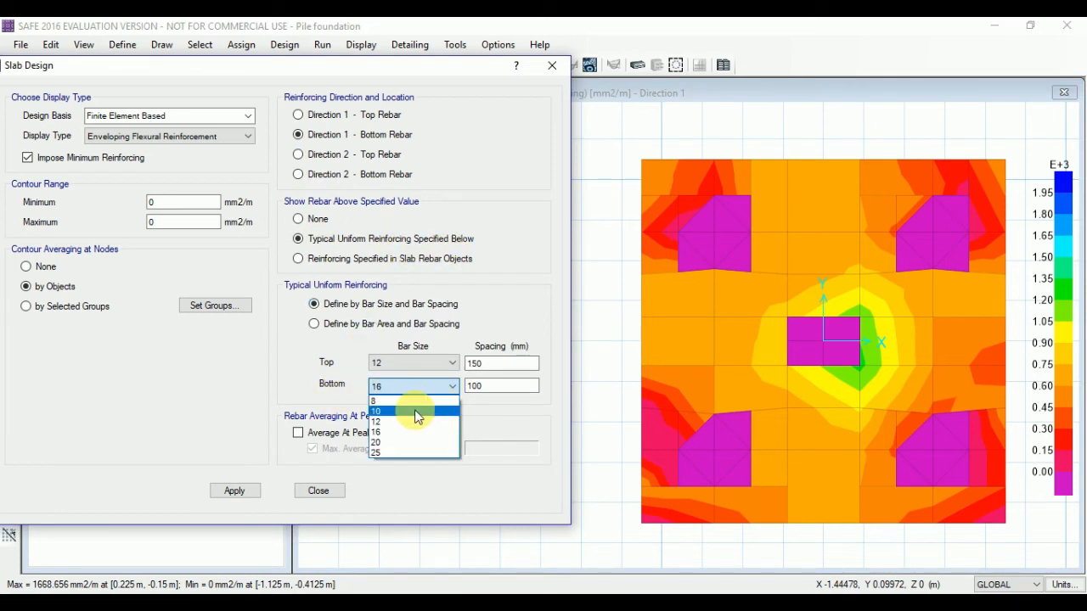
click(416, 402)
click(495, 393)
drag(495, 392, 390, 400)
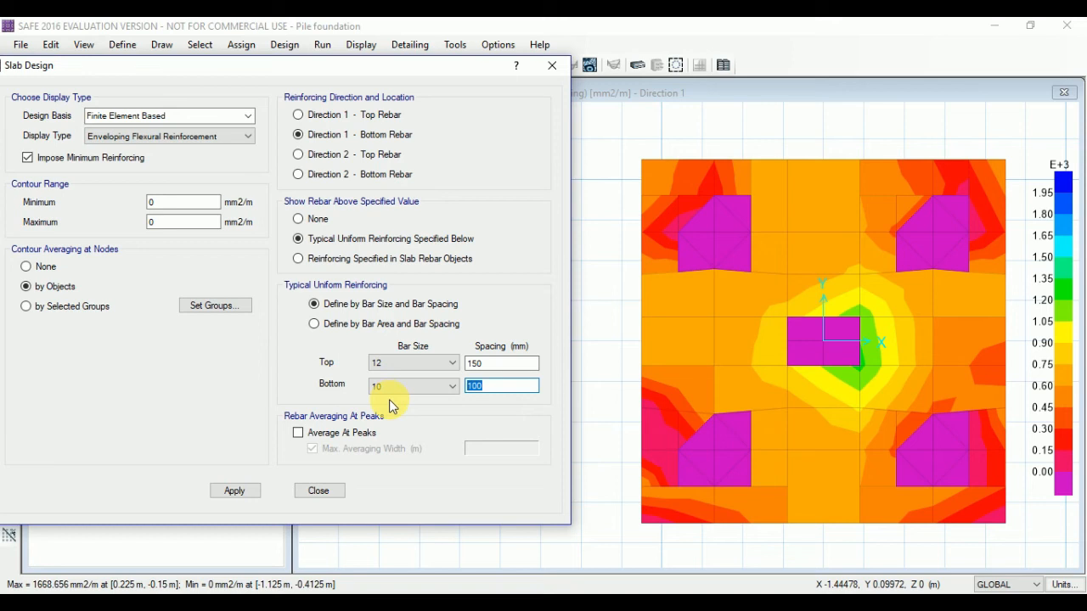
click(237, 491)
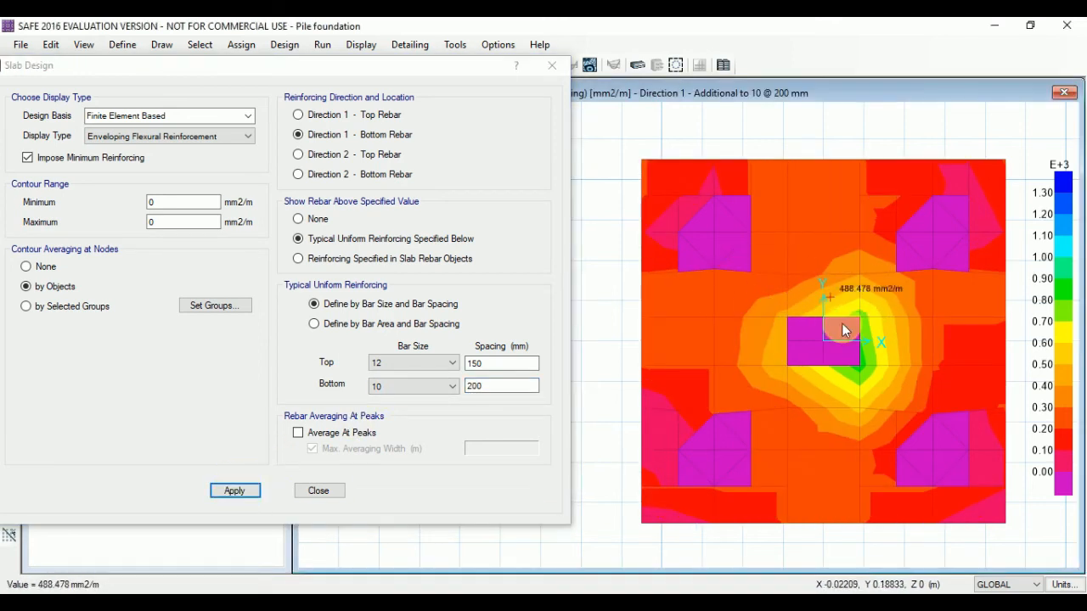
Change the bottom bar size to 12 and apply it to the slab design contours.
click(453, 392)
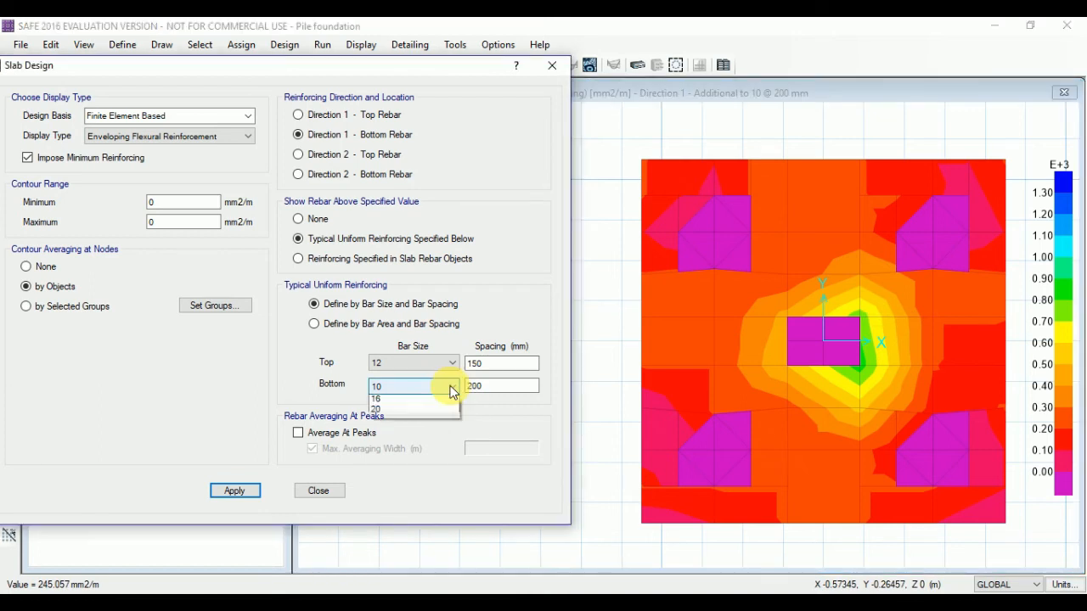
click(407, 417)
click(253, 488)
click(698, 386)
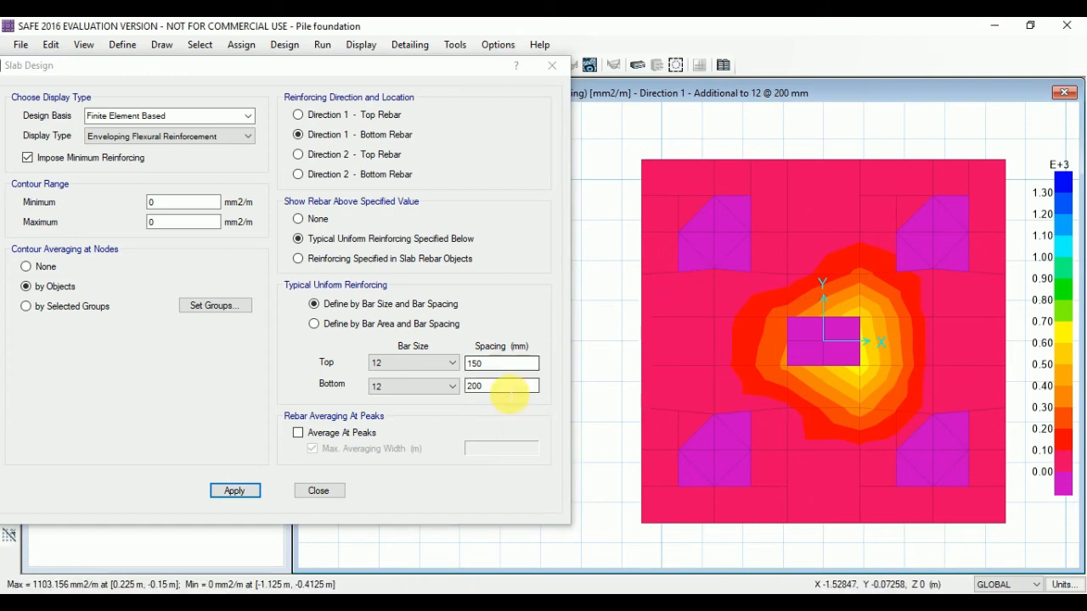
Set the bottom bar spacing to 150 mm and apply it to check the additional reinforcement required.
click(501, 389)
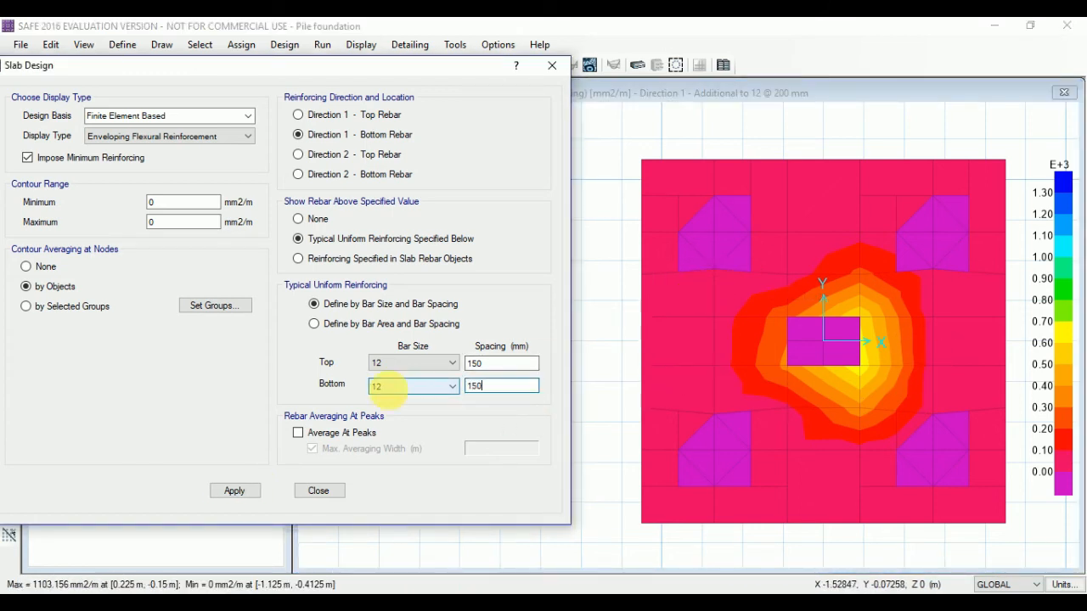
click(239, 492)
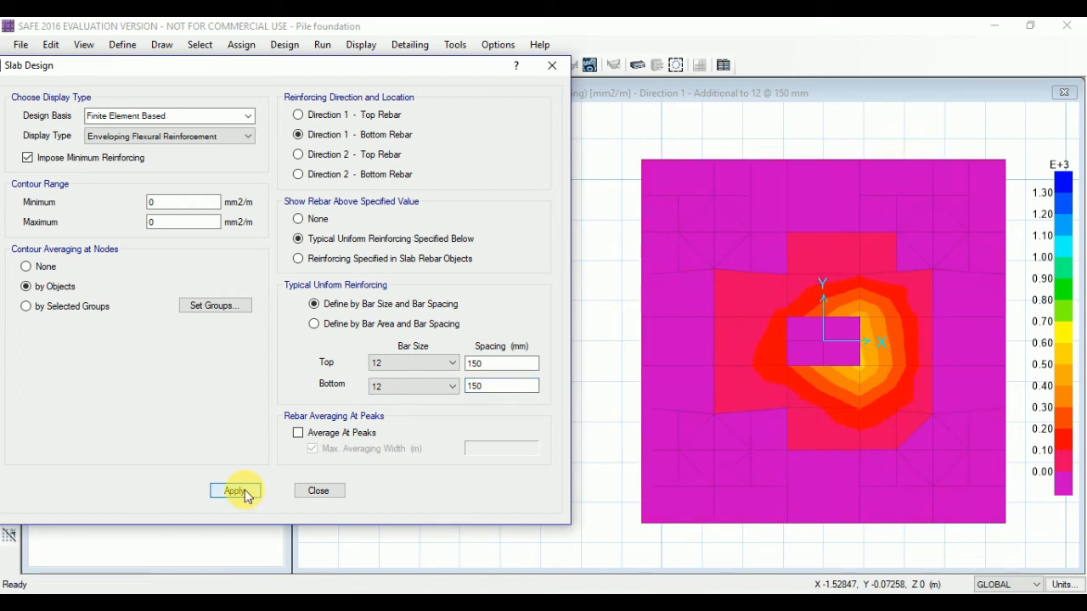
click(812, 428)
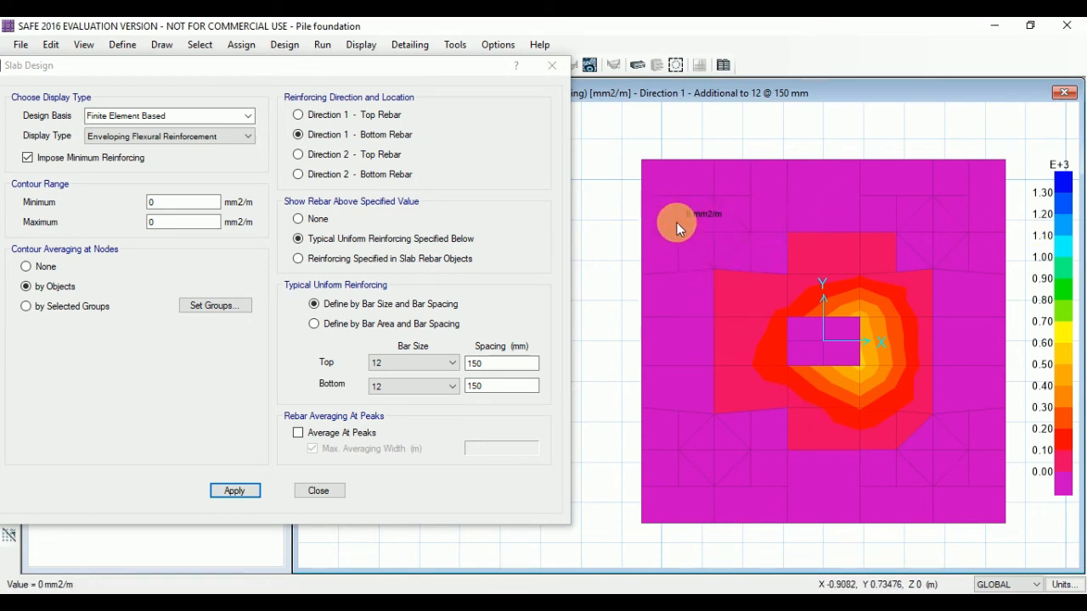
Try bottom bar spacings of 75 mm and 70 mm for the Direction 1 bottom rebar, applying each to the contours.
click(490, 401)
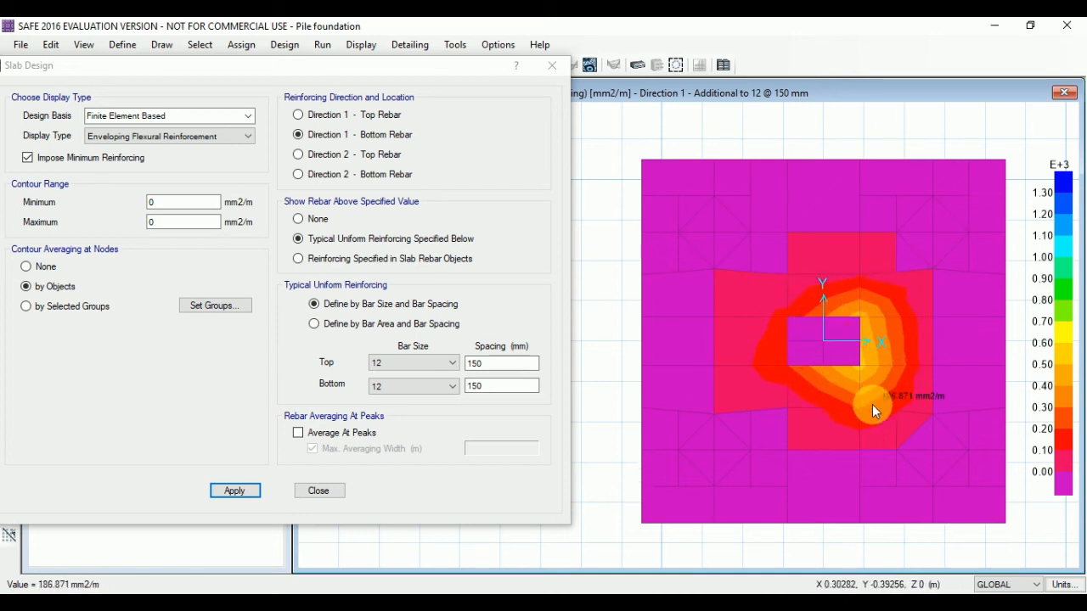
double_click(494, 387)
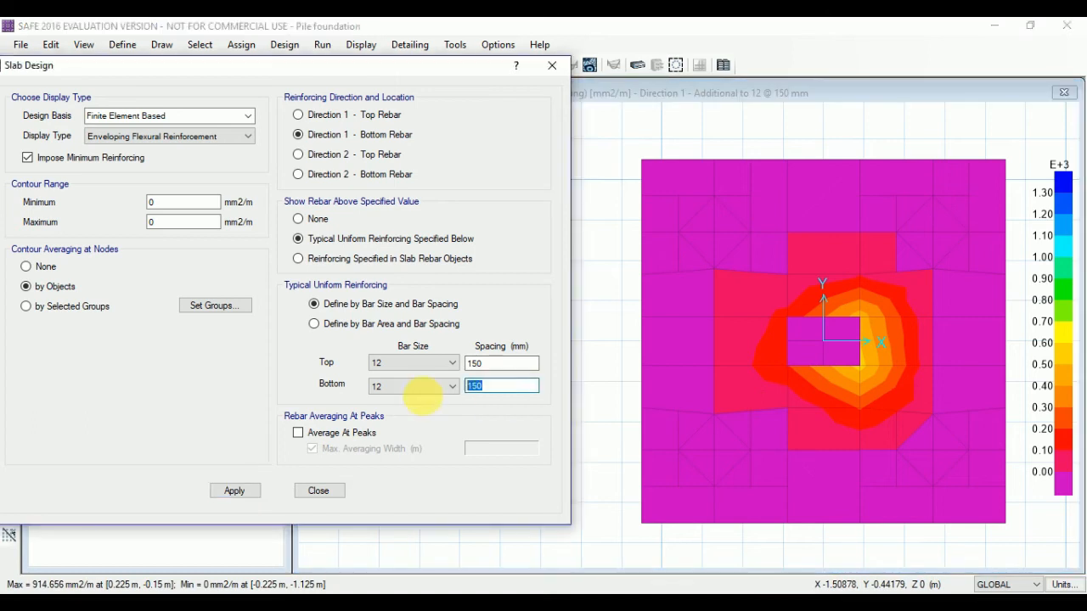
text(75)
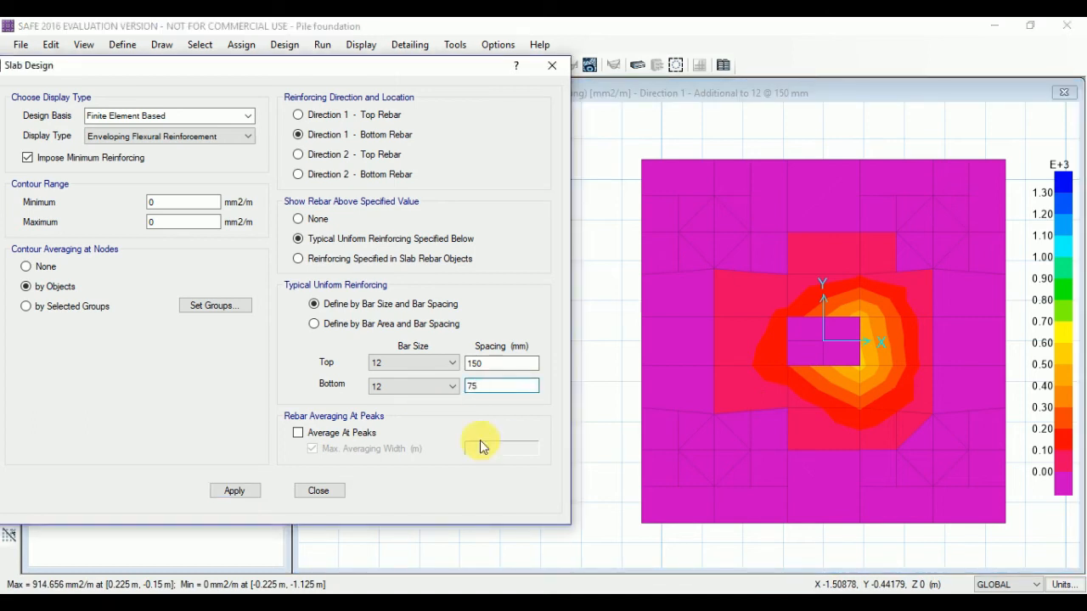
click(235, 491)
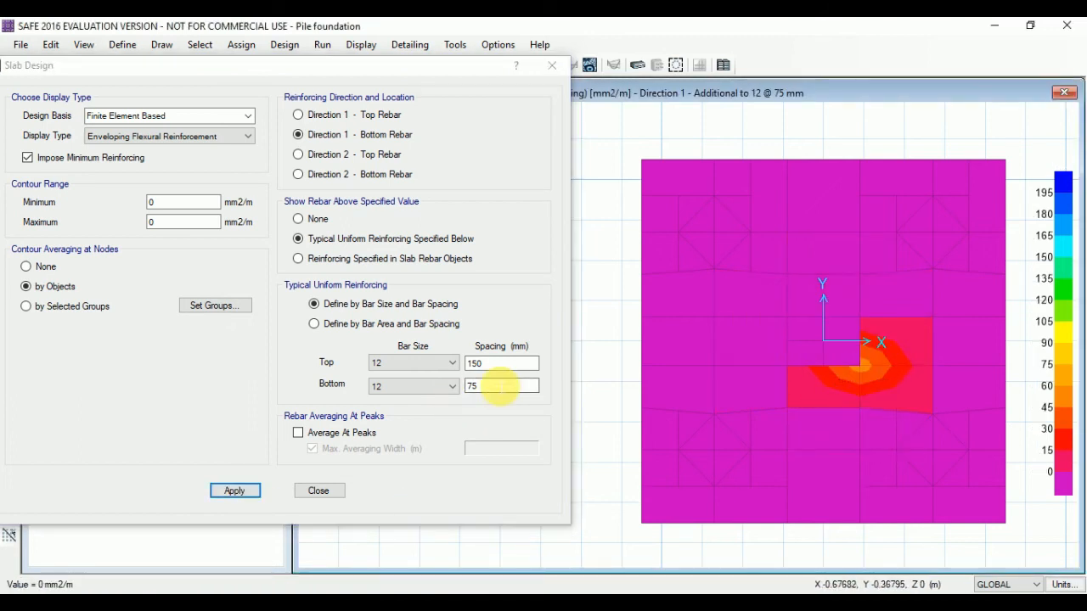
double_click(476, 387)
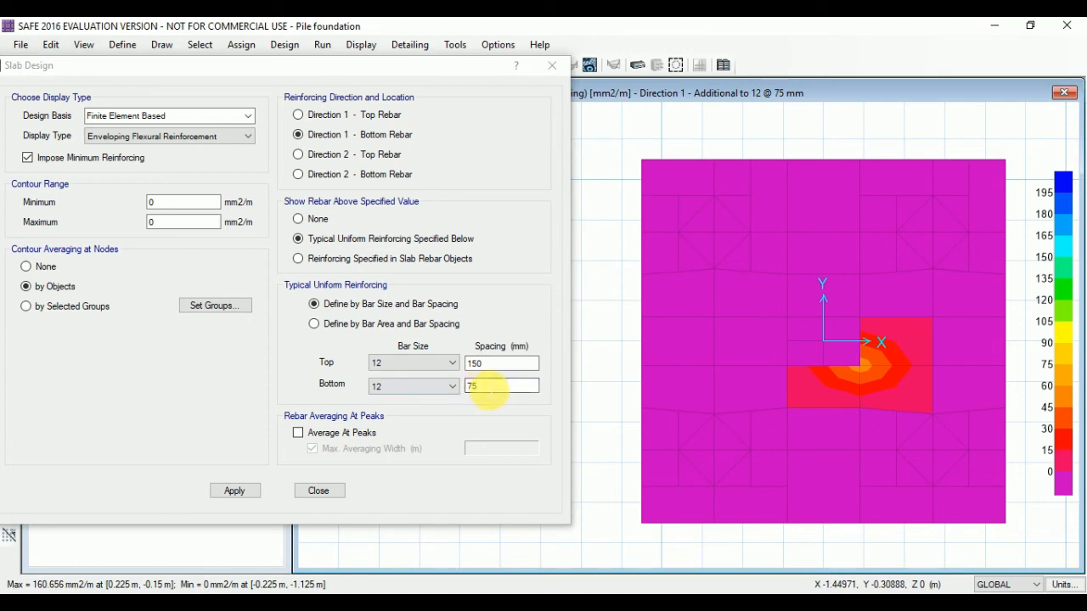
text(7)
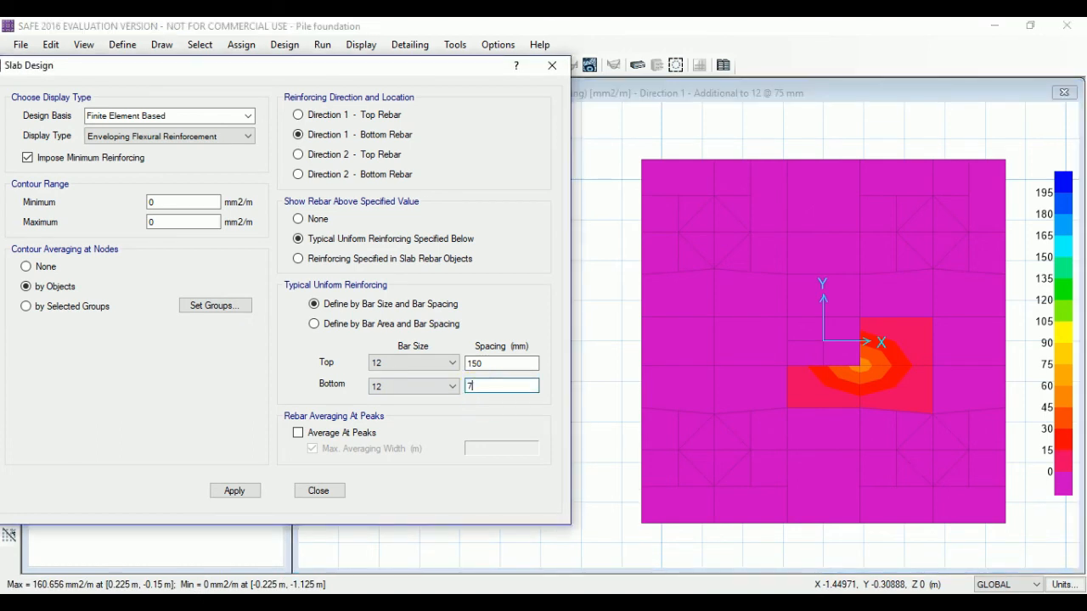
click(234, 491)
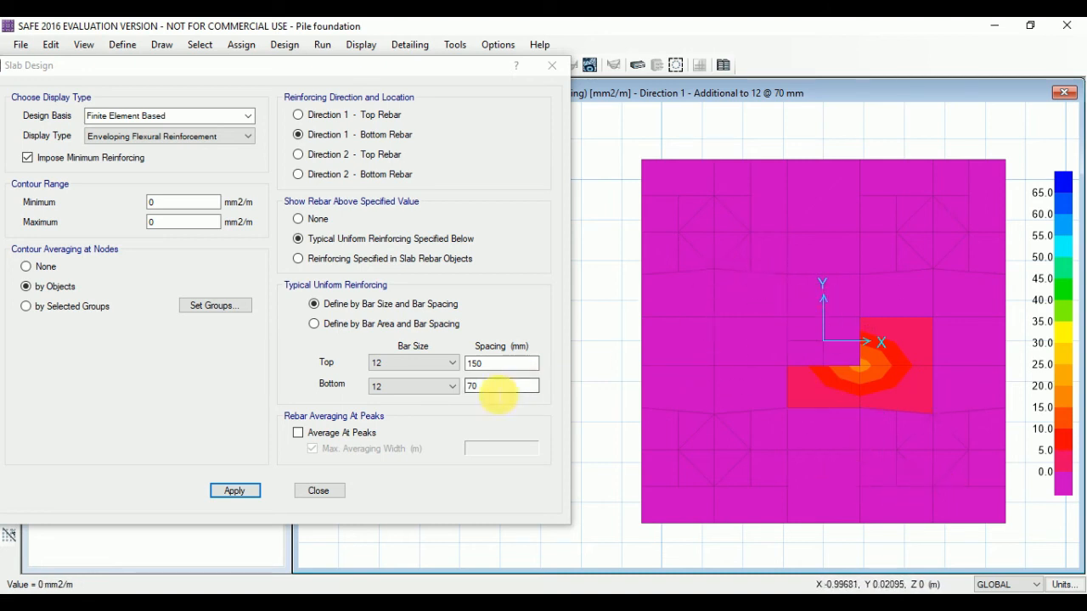
Return the bottom bar spacing to 150 mm and apply it to the Direction 1 bottom rebar contours.
double_click(493, 386)
text(150)
click(238, 498)
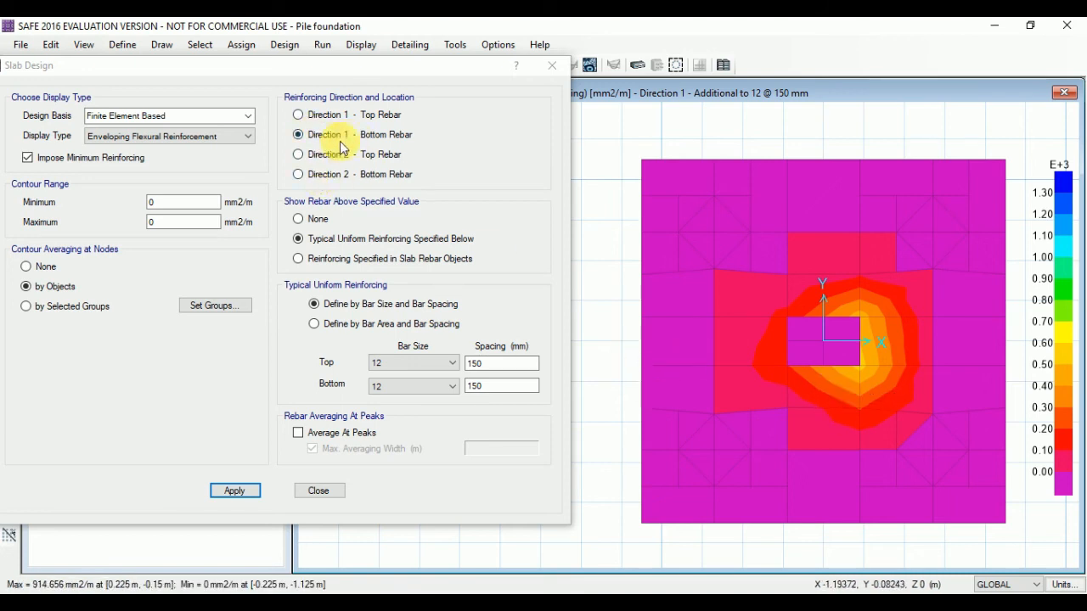
Display the Direction 2 bottom rebar contours and check the additional reinforcement beside the column.
click(299, 175)
click(229, 491)
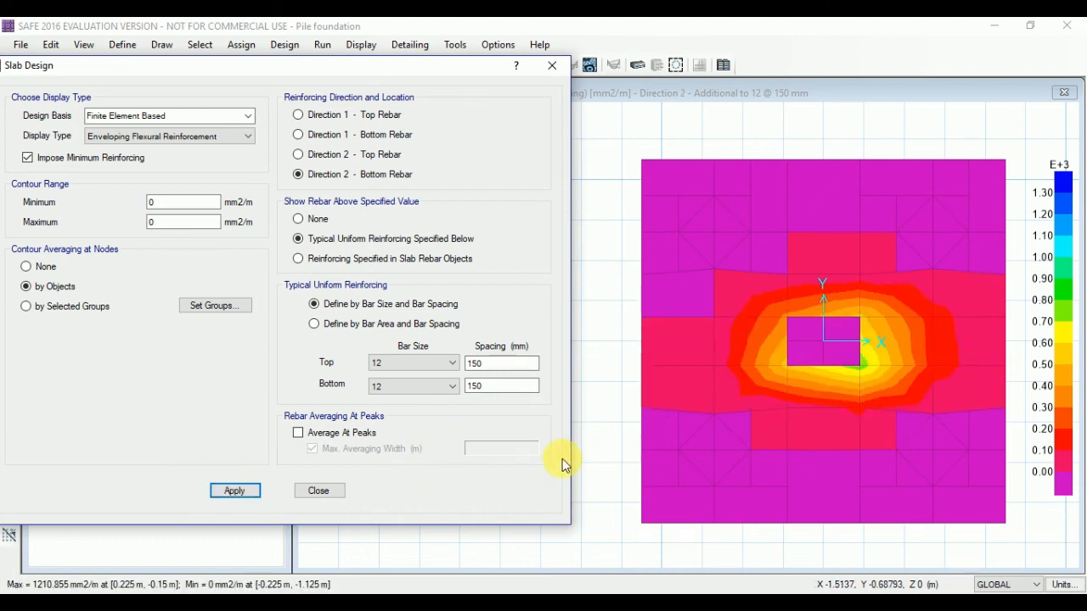
click(728, 381)
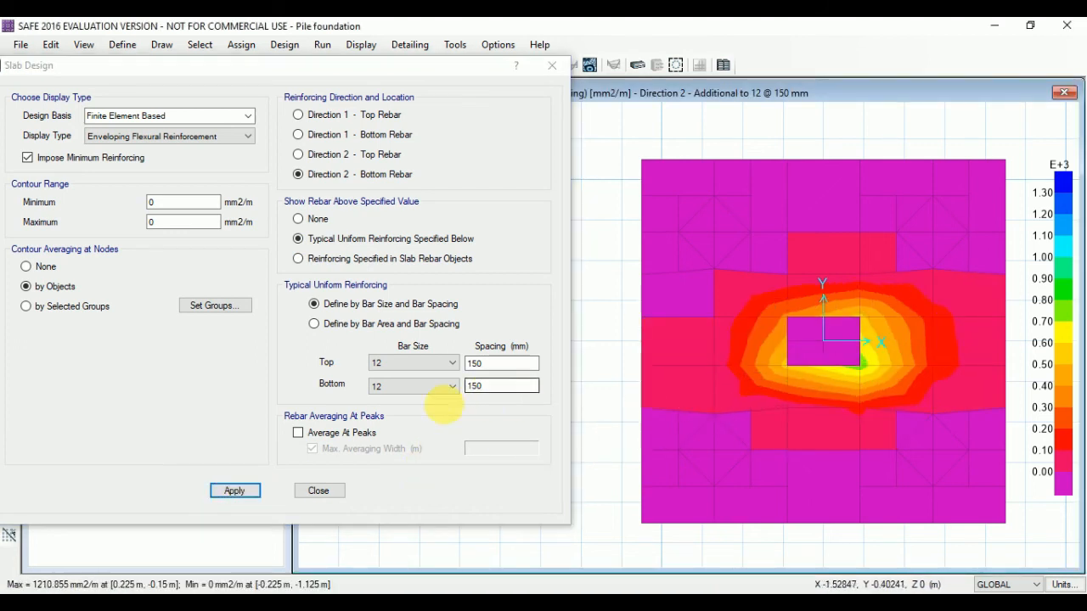
Set the bottom bars to size 16 at 200 mm spacing, apply, and inspect the contour value beside the column corner.
click(437, 387)
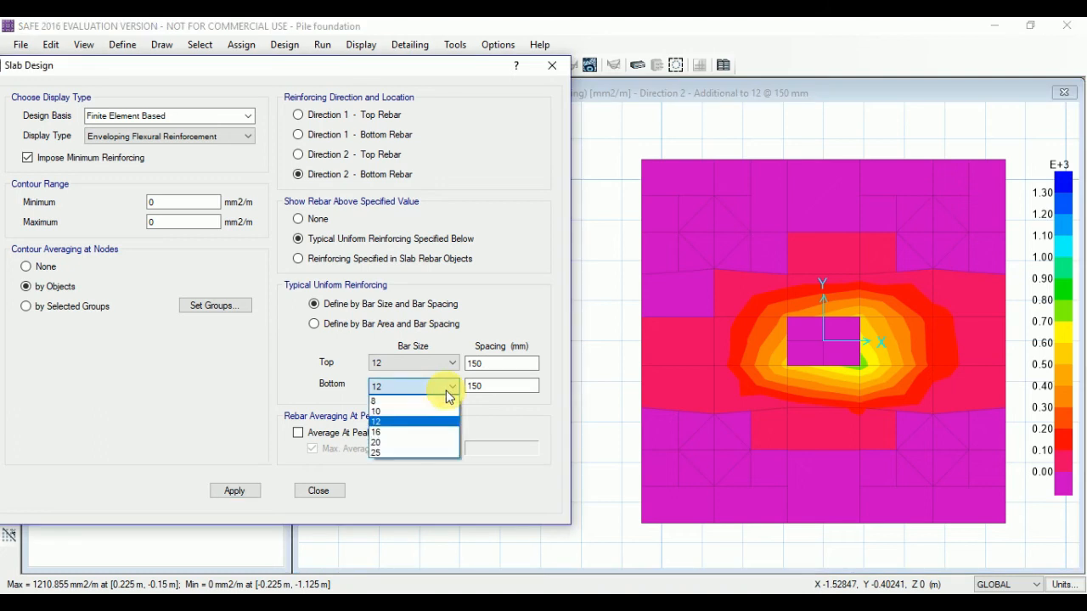
click(390, 432)
key(Tab)
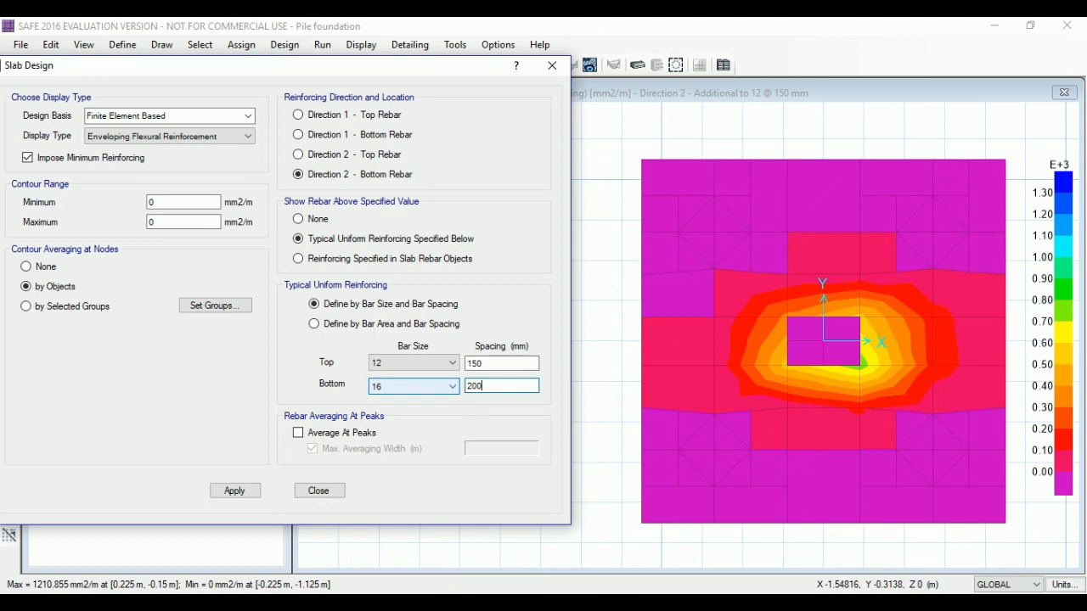
click(235, 491)
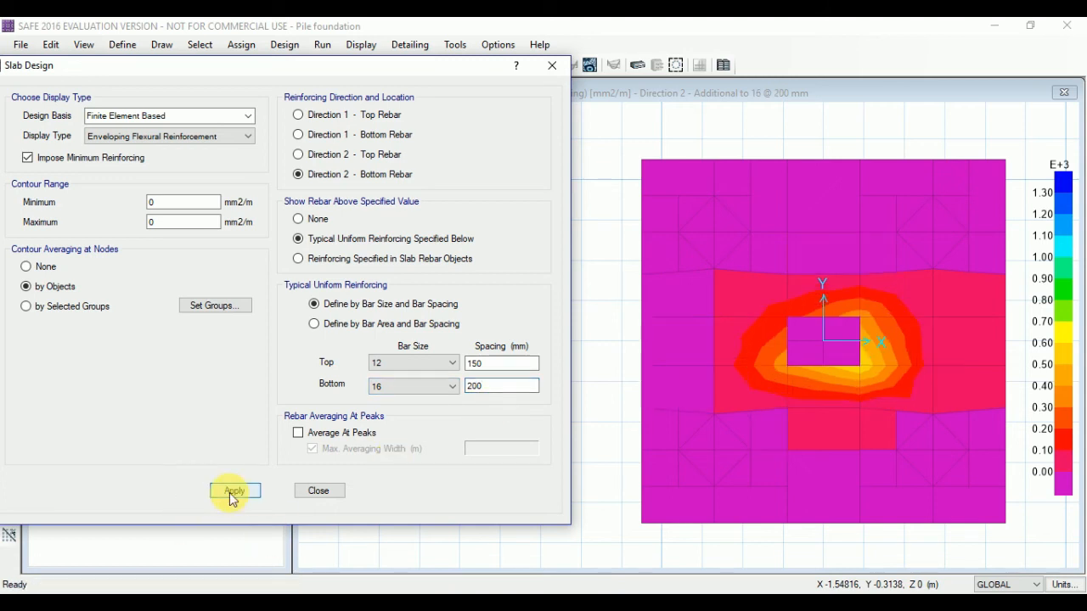
click(865, 367)
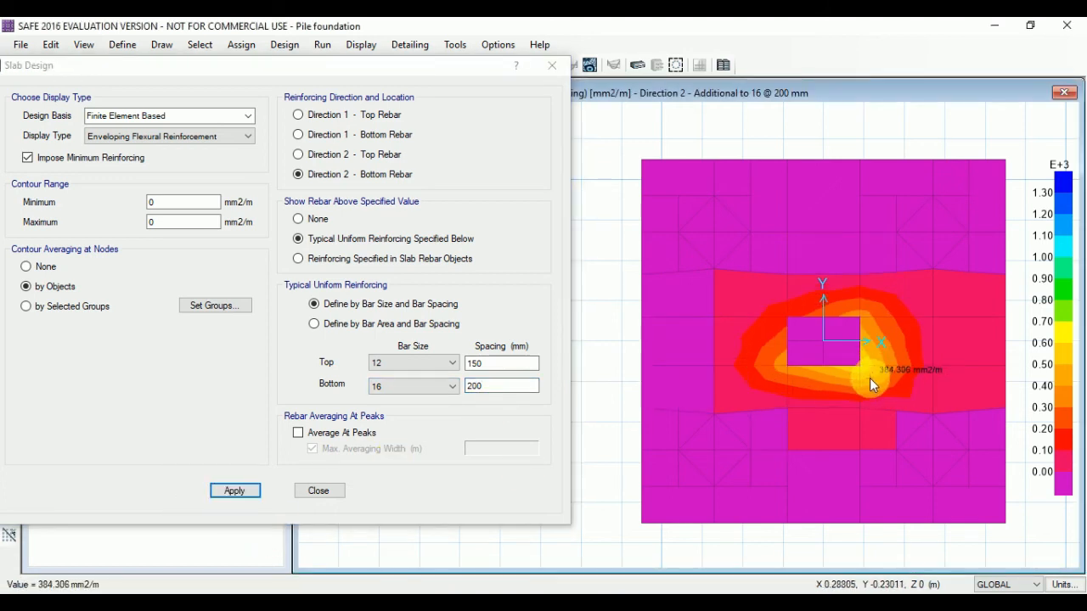
Try size 16 bottom bars at spacings of 100 mm and 150 mm, applying each to the Direction 2 contours.
double_click(493, 386)
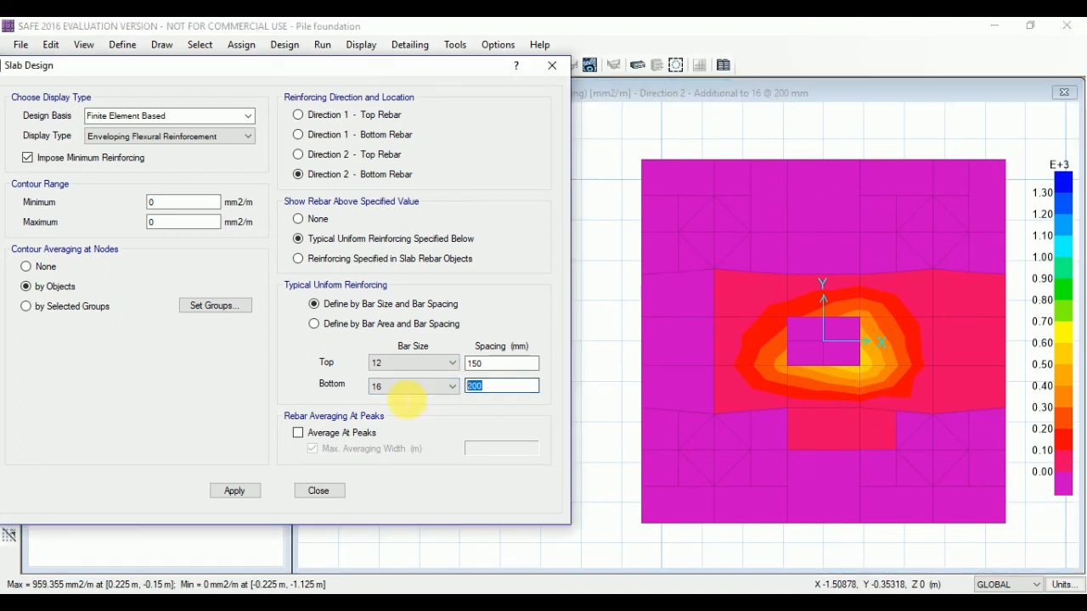
text(100)
click(223, 490)
double_click(499, 386)
text(150)
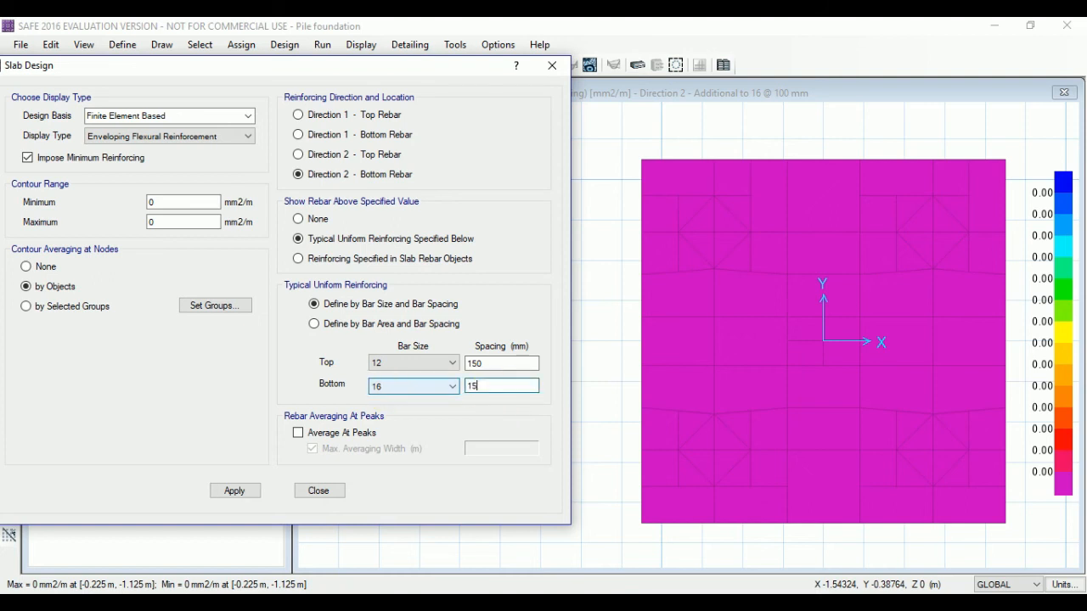
click(235, 490)
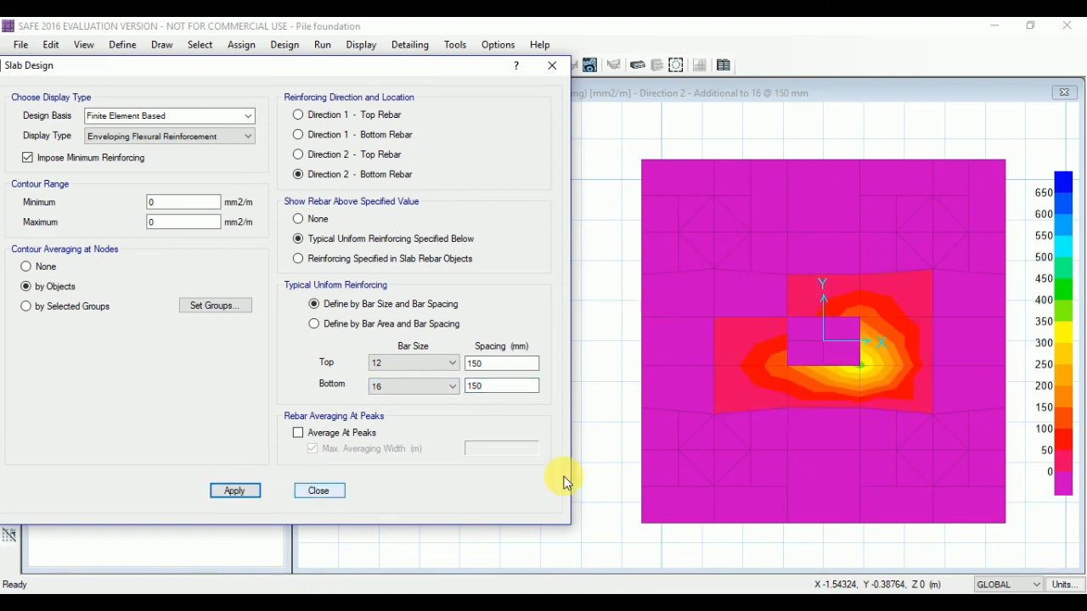
Set the bottom bar spacing to 100 mm and apply it to the Direction 2 bottom rebar contours.
double_click(497, 386)
text(1)
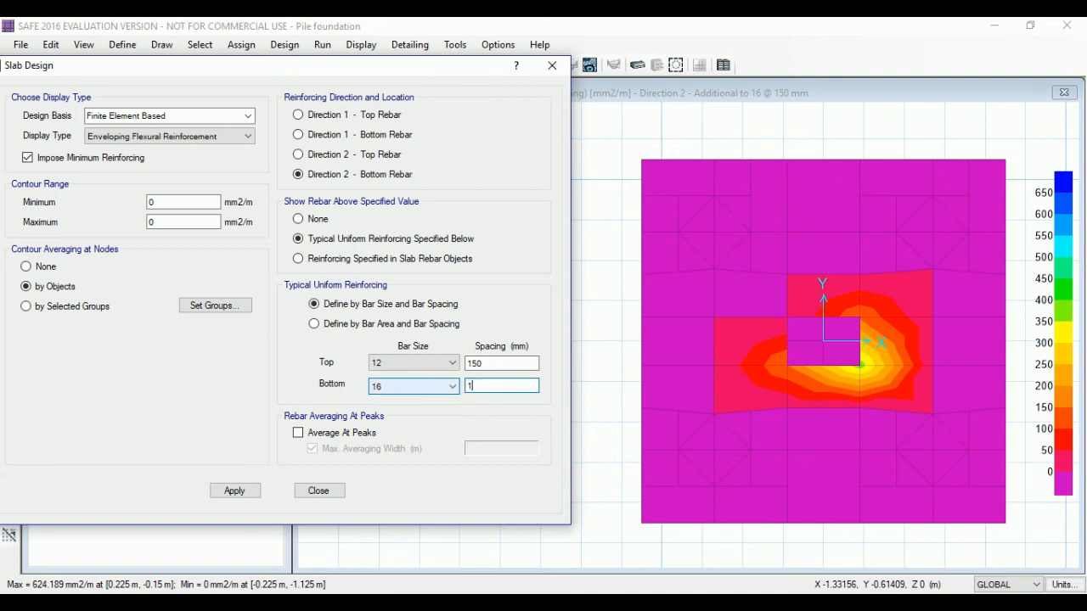
text(00)
click(235, 491)
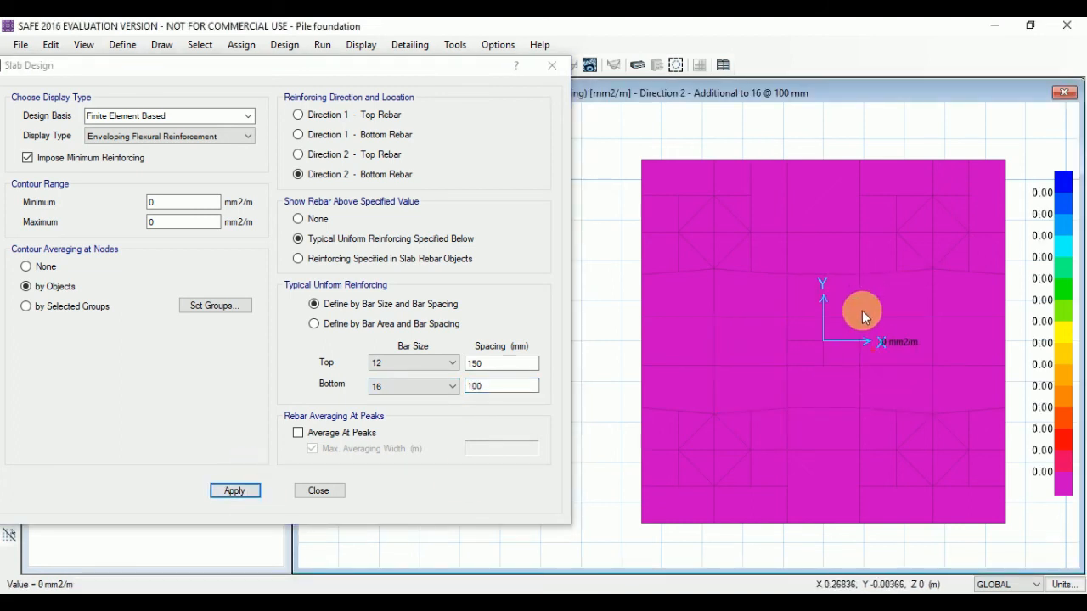
Display the Direction 1 top rebar contours and apply a top bar size of 8.
click(311, 115)
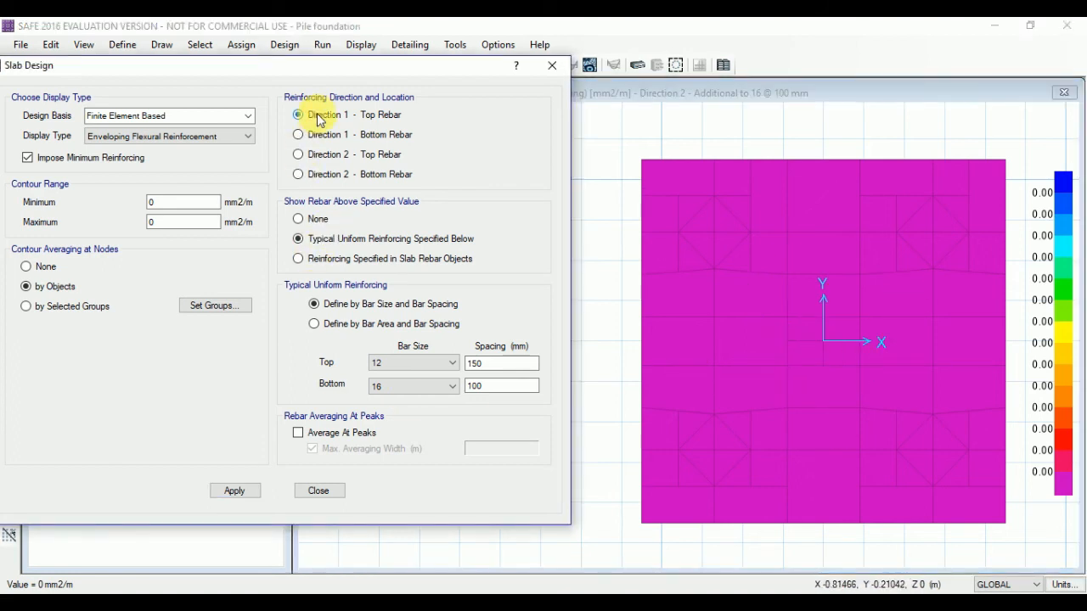
click(241, 490)
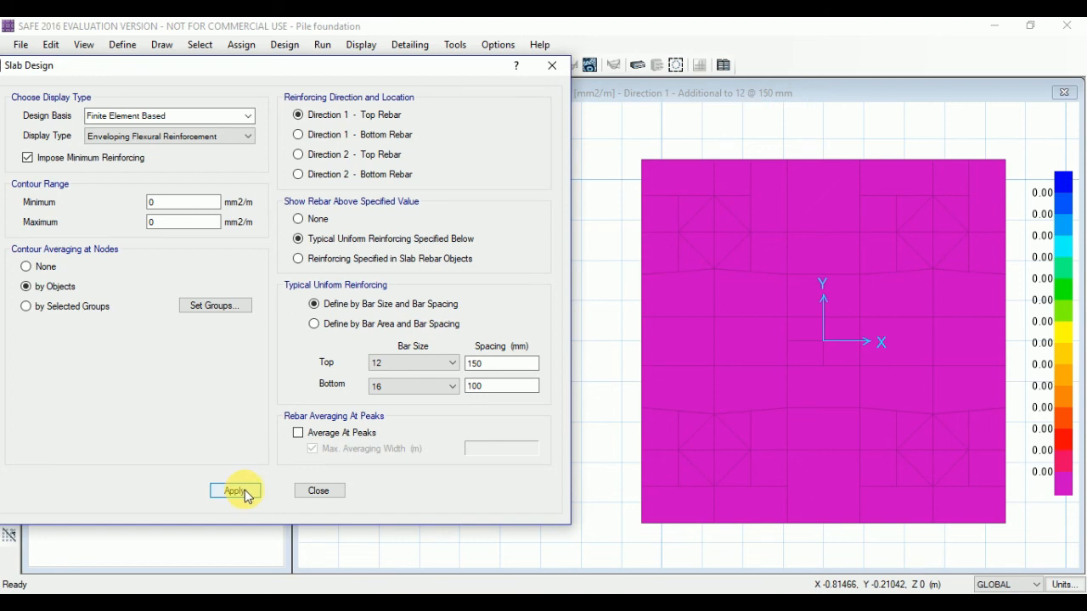
click(454, 362)
click(423, 377)
click(234, 492)
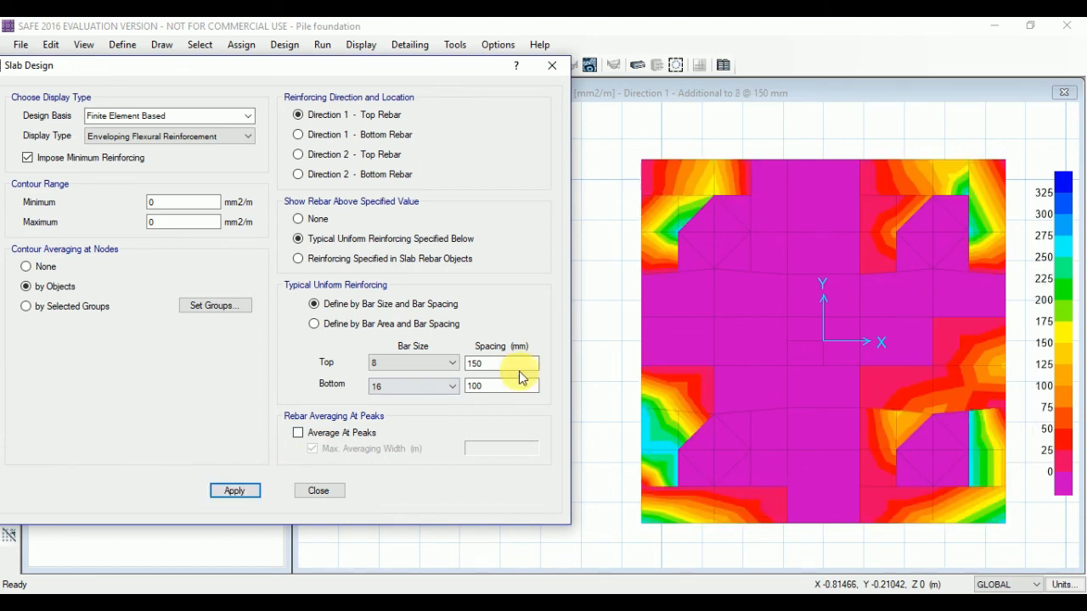
Apply a top bar spacing of 100 mm, and change the top bar size to 10 and apply it.
double_click(479, 363)
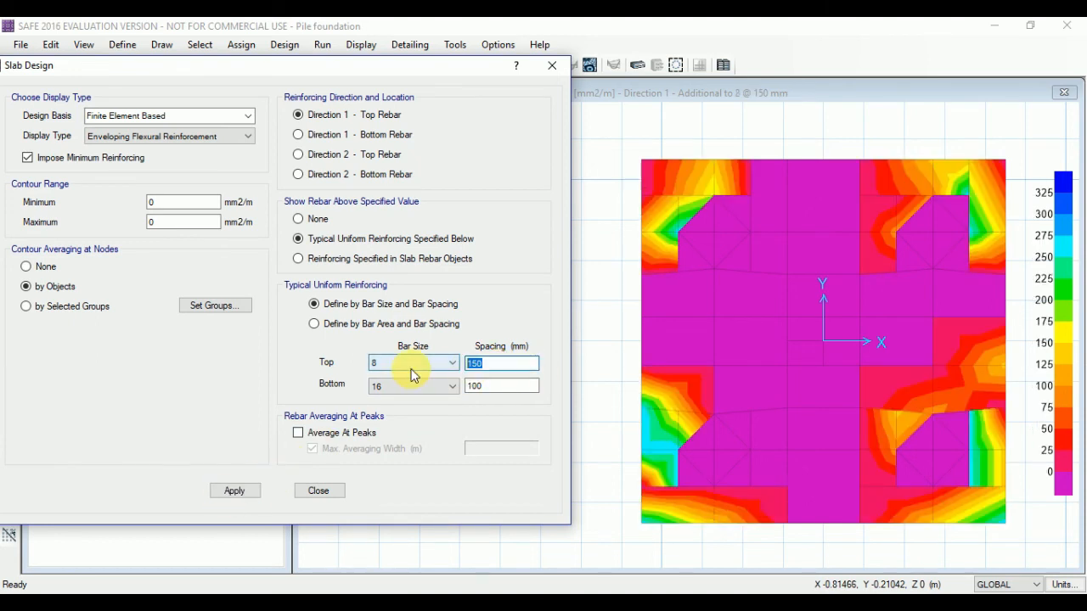
text(100)
click(246, 498)
click(384, 365)
click(391, 391)
click(215, 493)
Set the top bar spacing to 150 mm and apply it to the Direction 1 top rebar contours.
drag(499, 365, 442, 374)
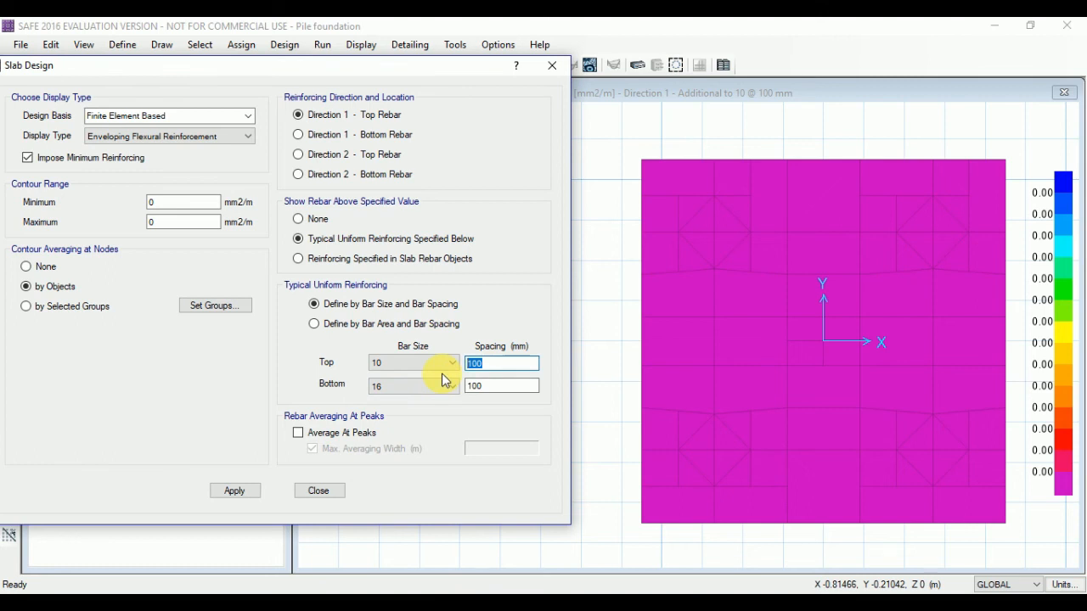
text(150)
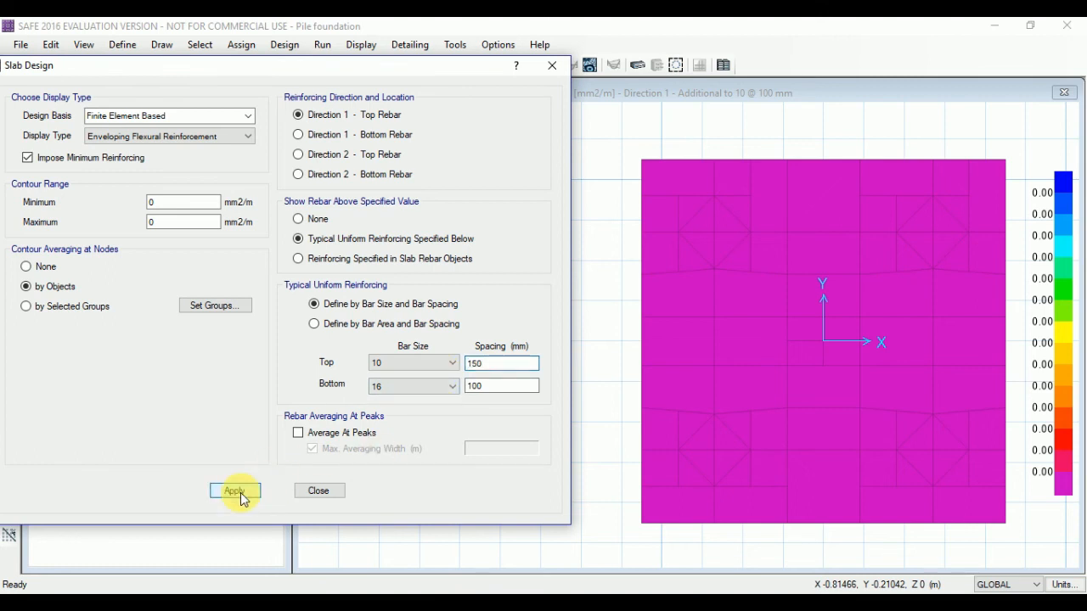
click(242, 494)
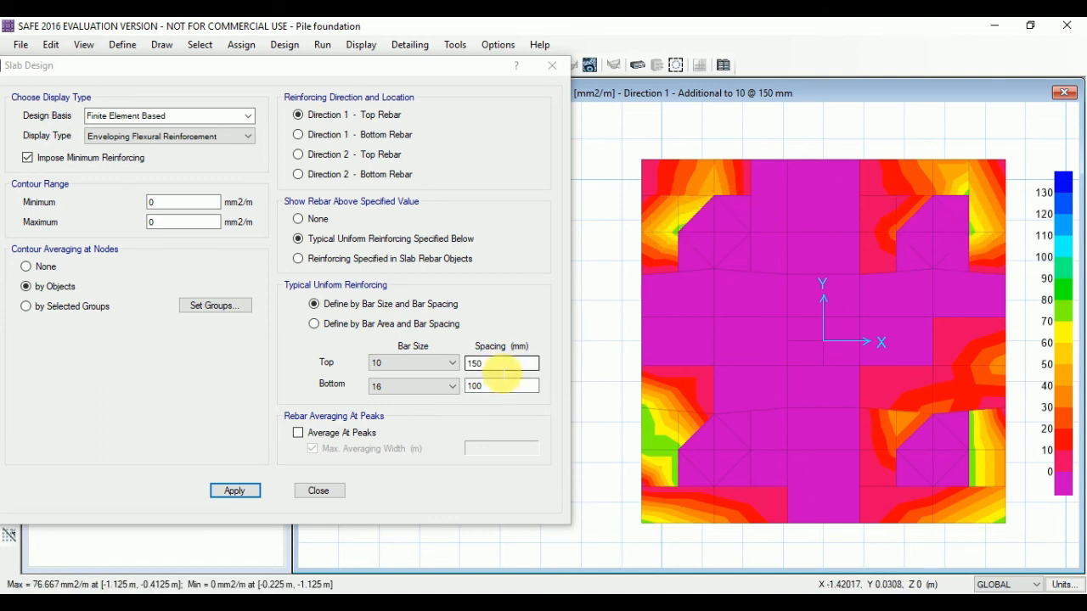
Set the top bar spacing to 125 mm, apply it, and check the additional reinforcement on the pile cap.
click(394, 378)
click(238, 493)
click(501, 371)
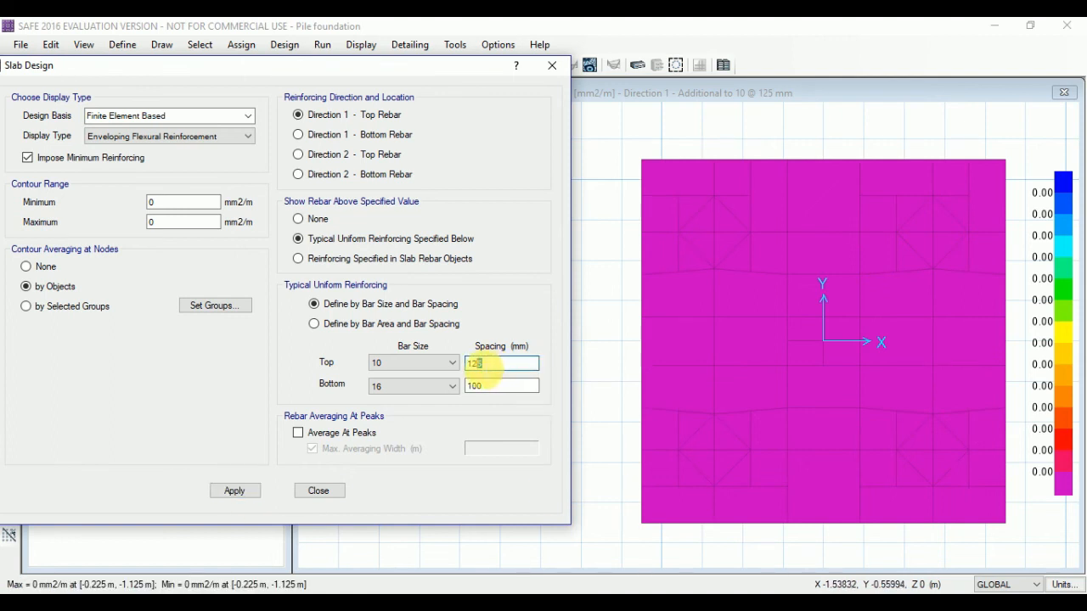
click(662, 386)
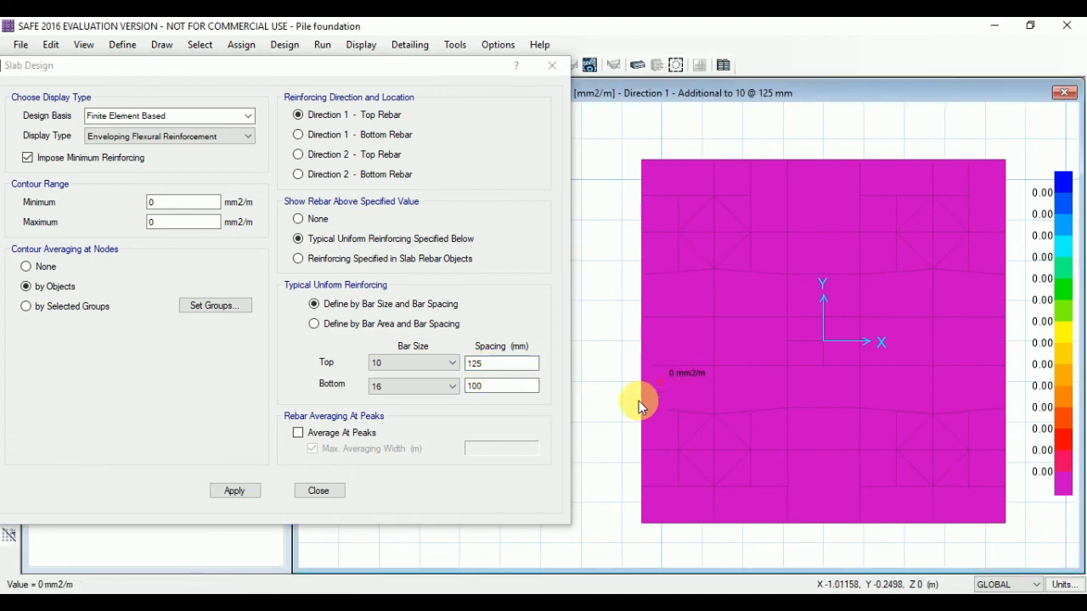
click(235, 490)
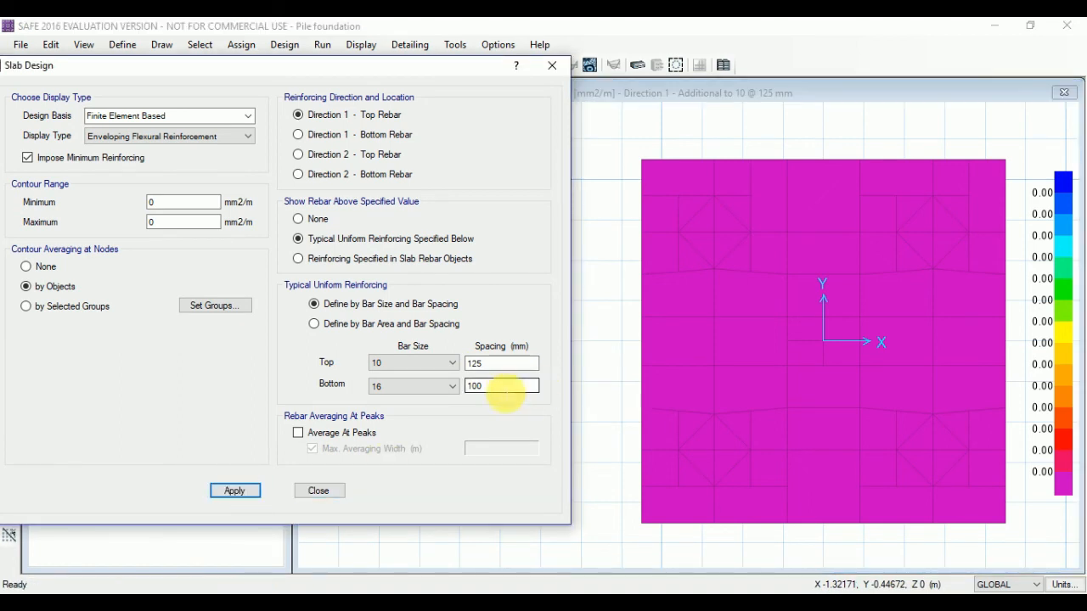
Change the top bar spacing to 130 mm and apply it to the slab design contours.
click(500, 365)
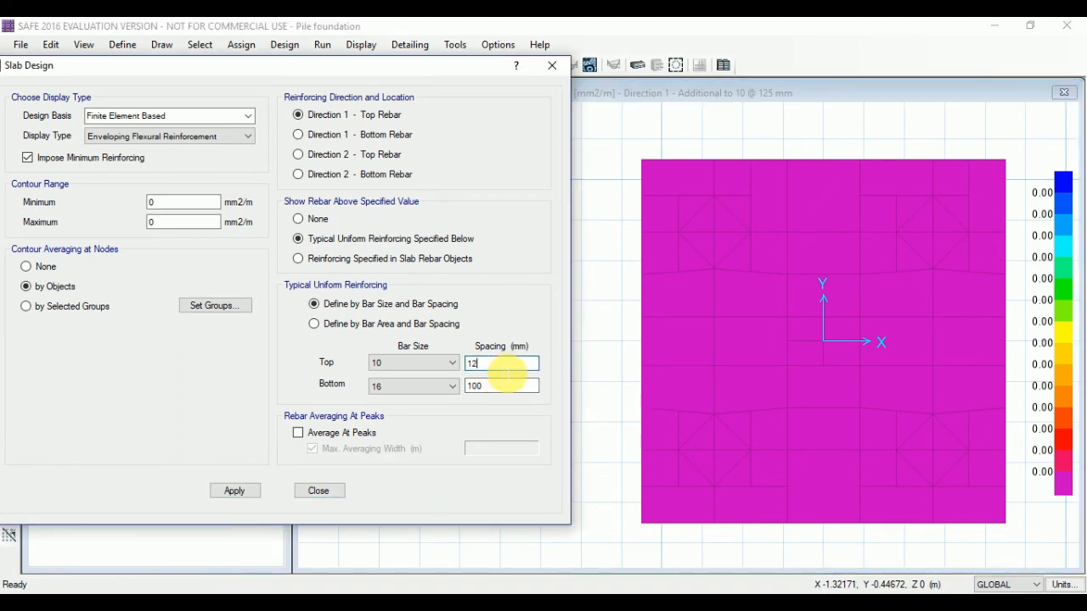
text(30)
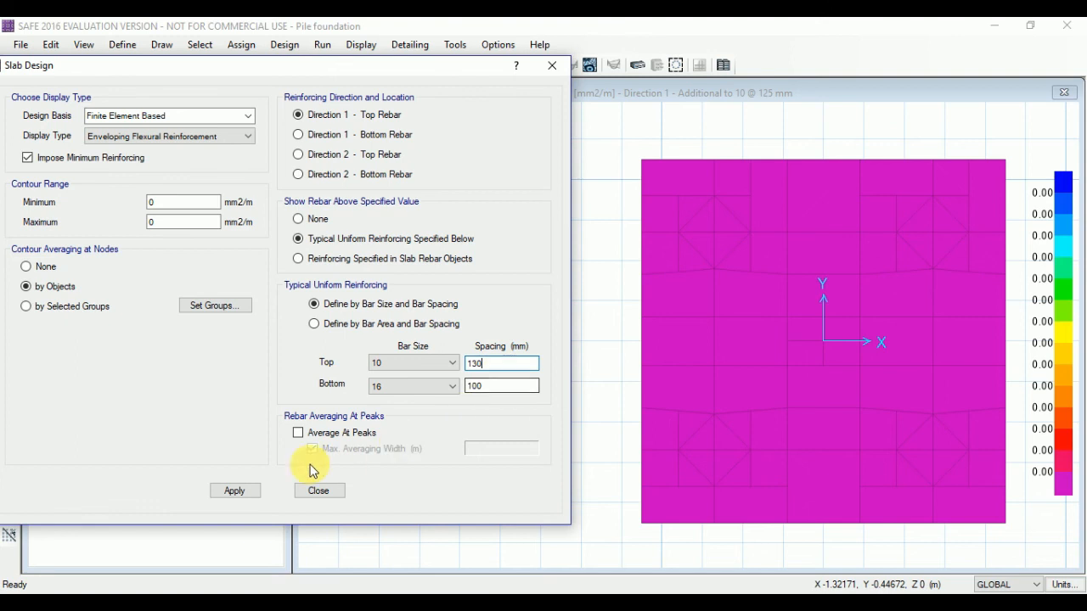
click(235, 492)
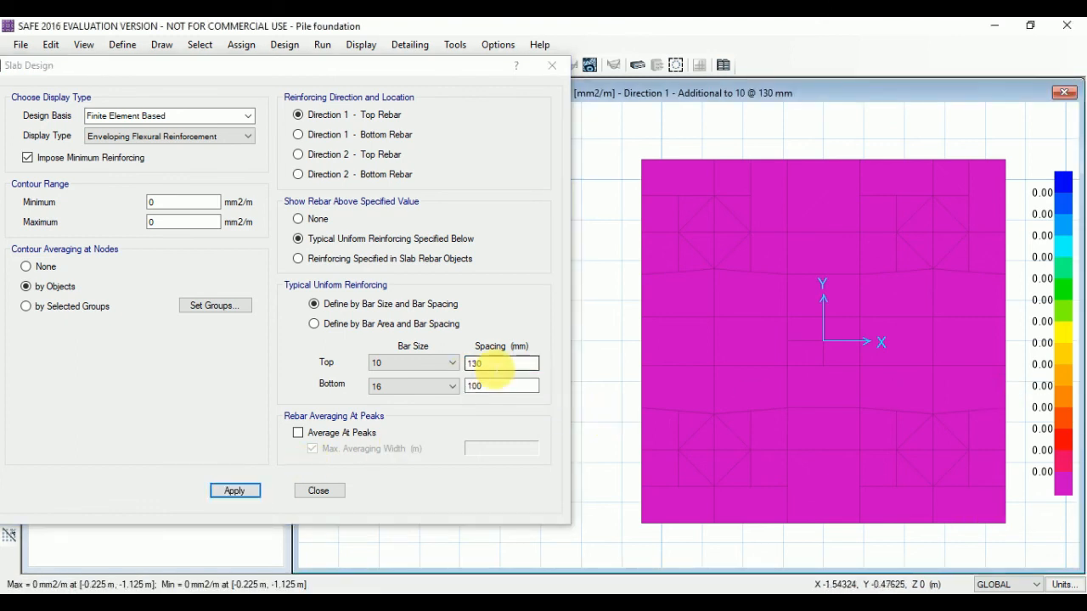
Increase the top bar spacing to 140 mm and apply it to the Direction 1 top rebar contours.
click(496, 365)
key(BackSpace)
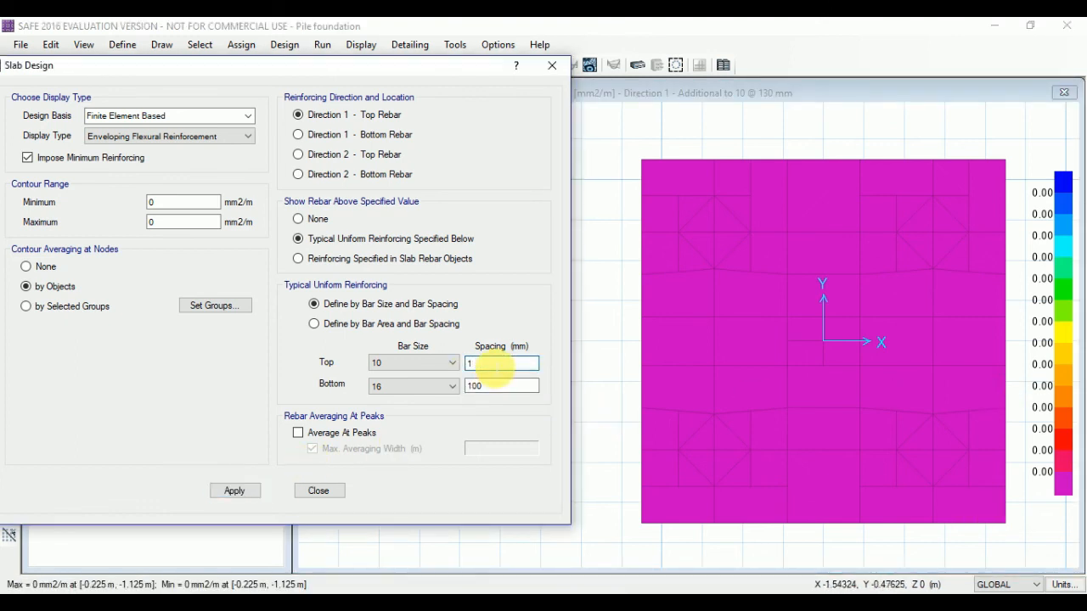
text(40)
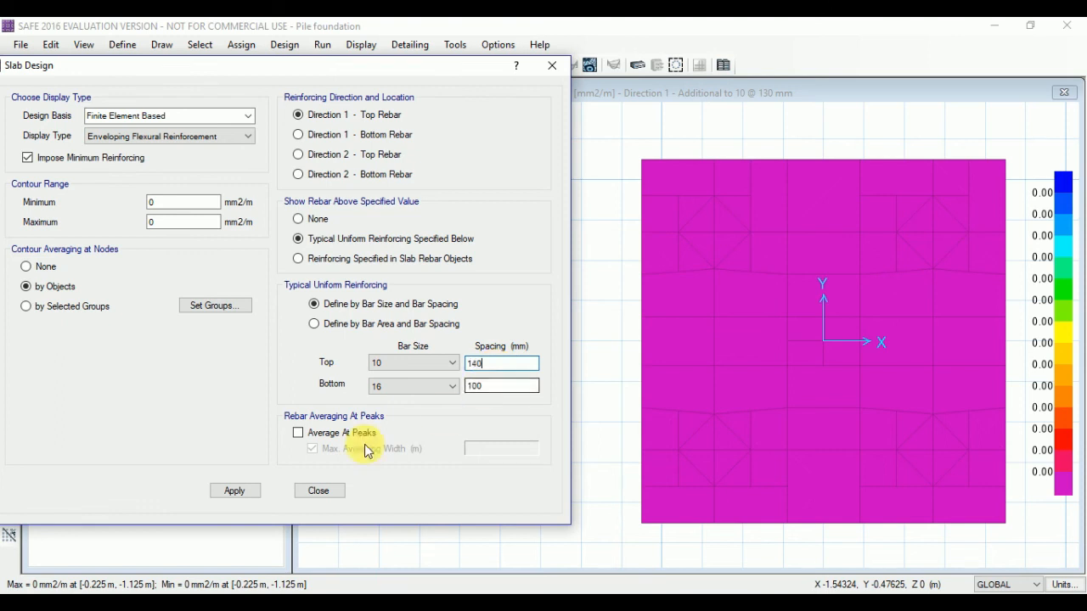
click(234, 491)
Reduce the top bar spacing to 135 mm and apply it to the Direction 1 top rebar contours.
click(496, 367)
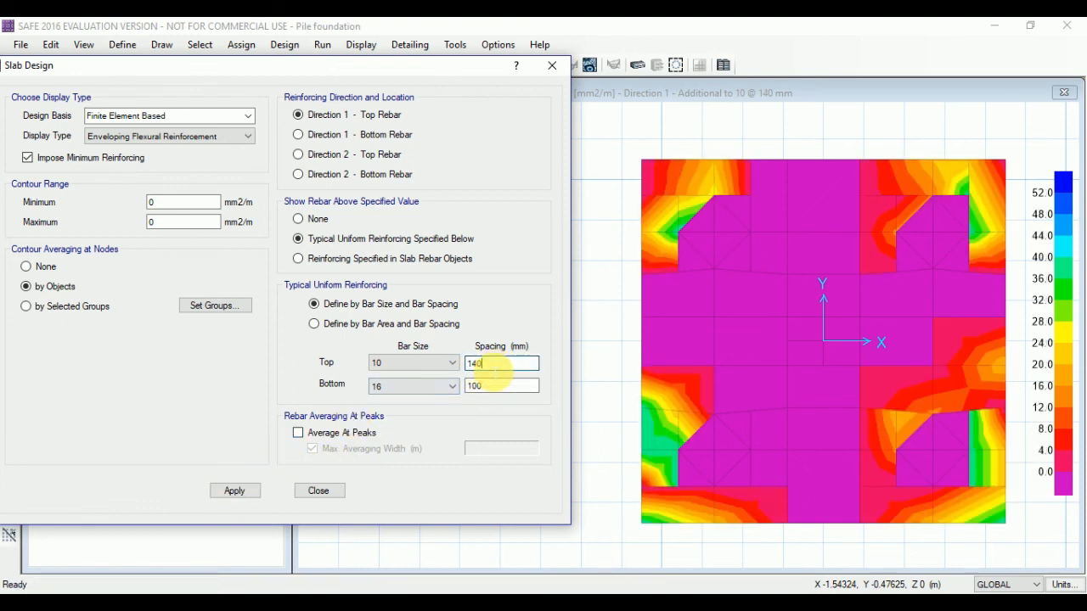
text(35)
click(234, 491)
Set the top bar spacing to 130 mm and apply it to the Direction 1 top rebar contours.
click(494, 365)
text(0)
click(234, 490)
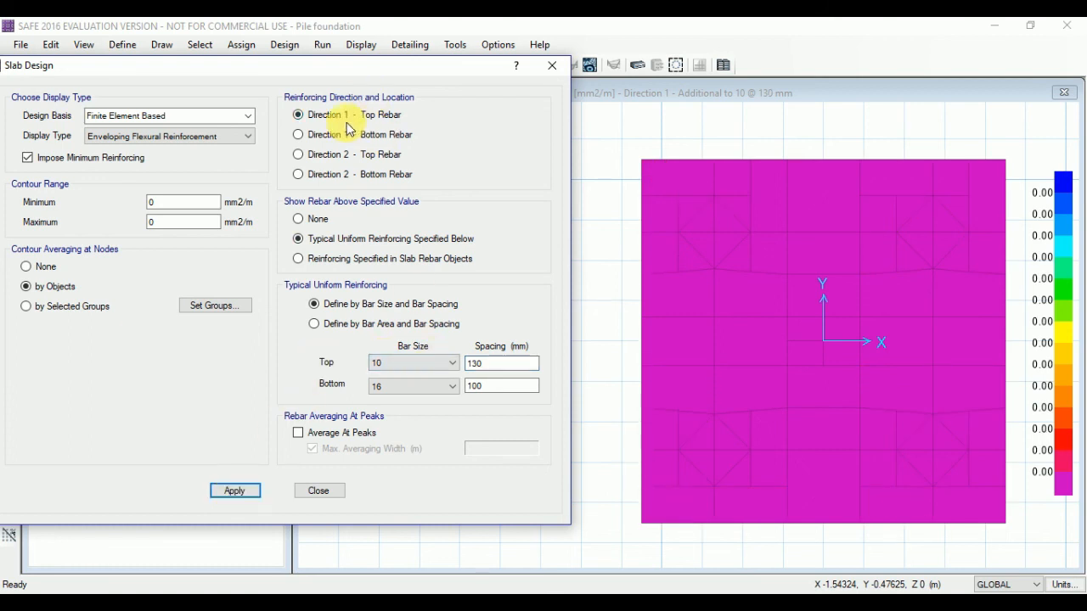
Display the Direction 2 top rebar contours and try a top bar spacing of 150 mm on them.
click(319, 155)
click(238, 491)
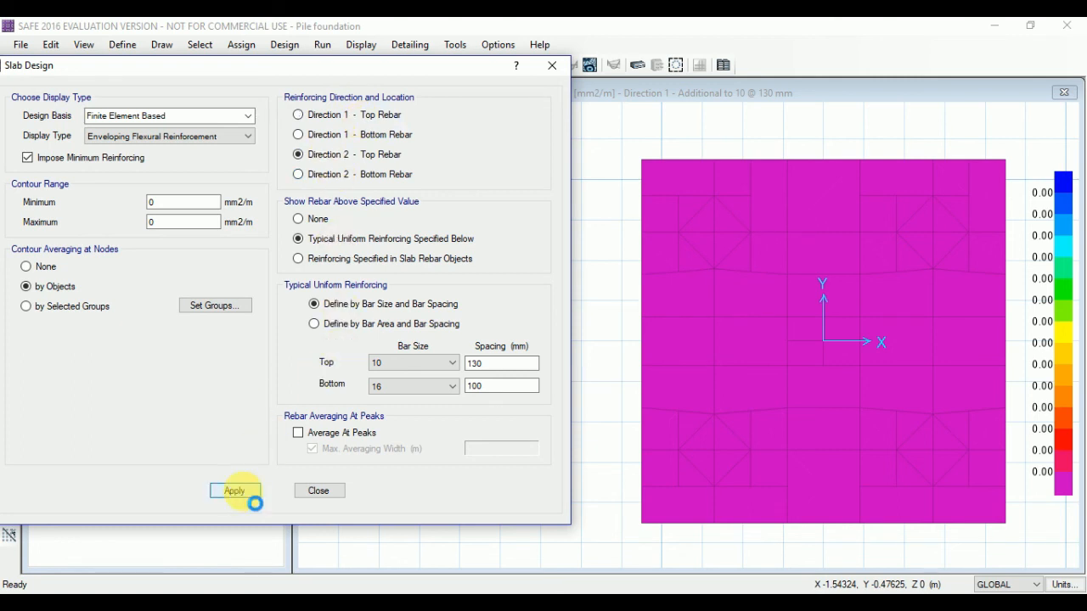
click(503, 365)
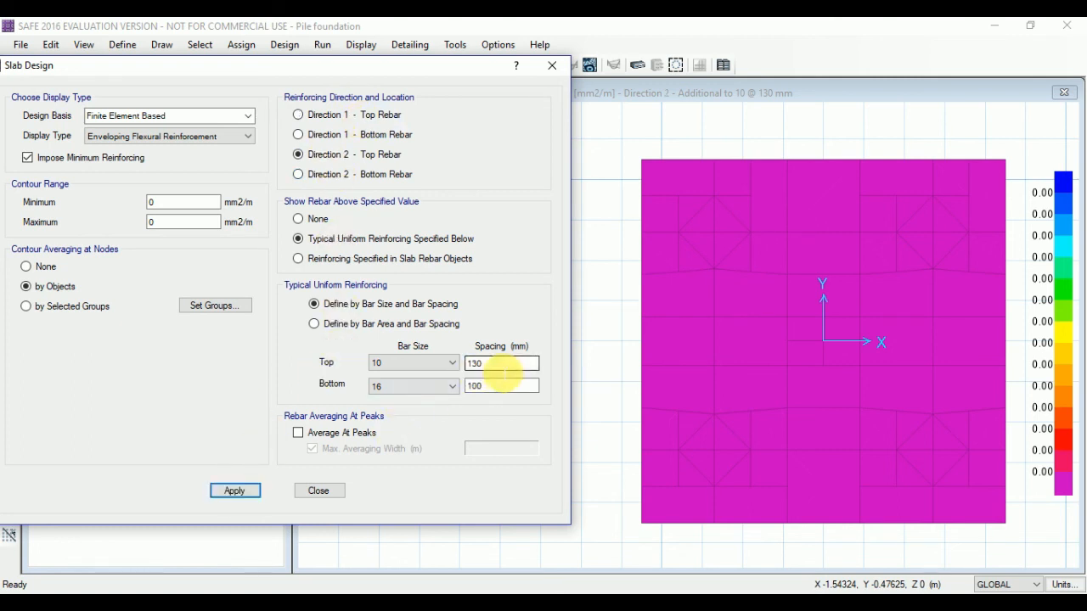
drag(503, 372, 404, 371)
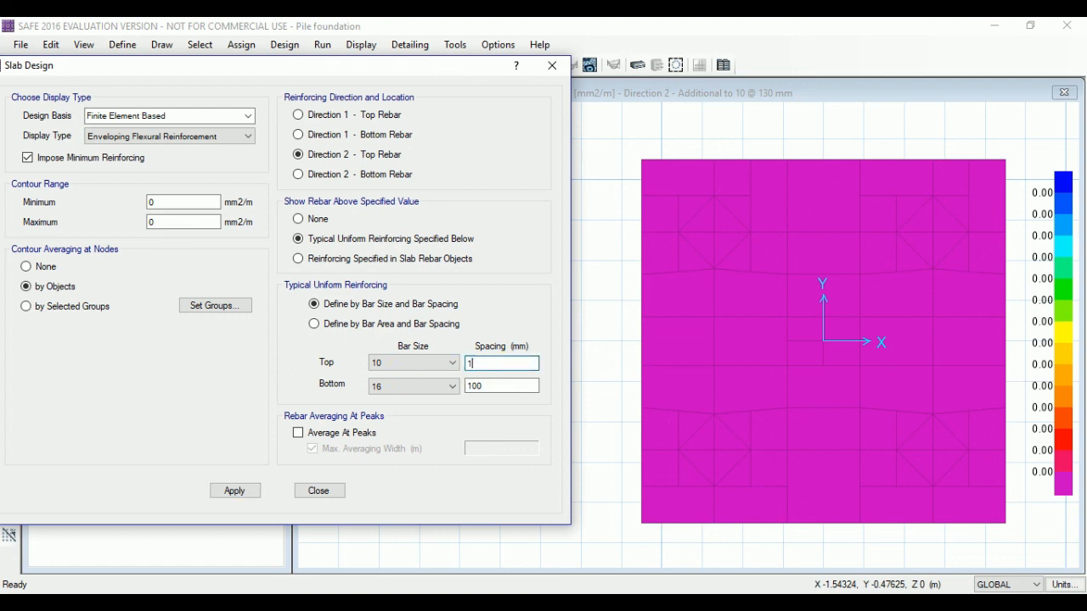
text(150)
click(248, 491)
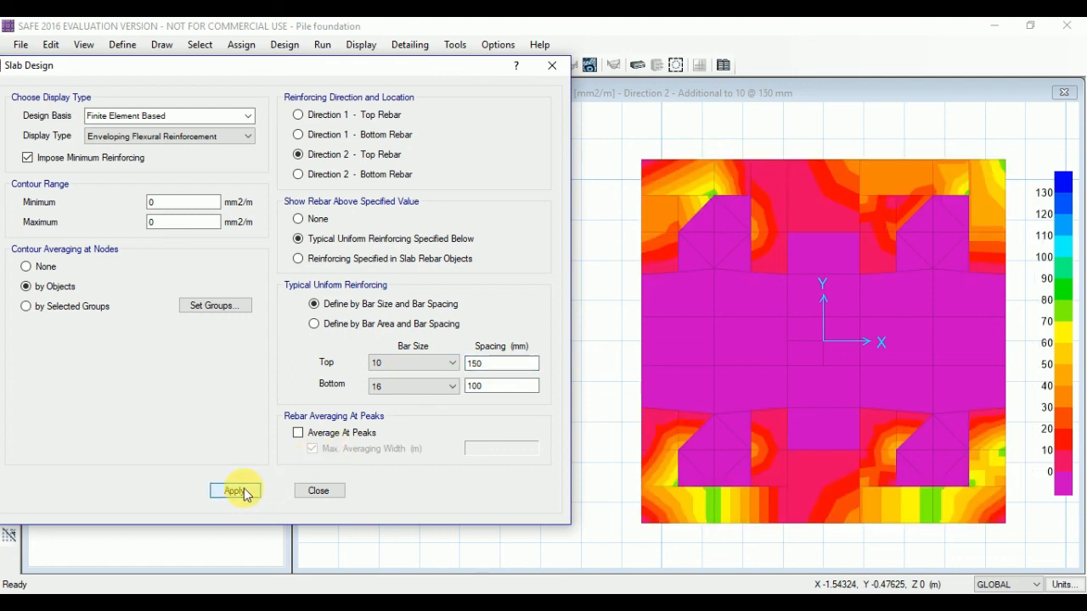
Set the top bar spacing to 130 mm and apply it to the Direction 2 top rebar contours.
double_click(469, 365)
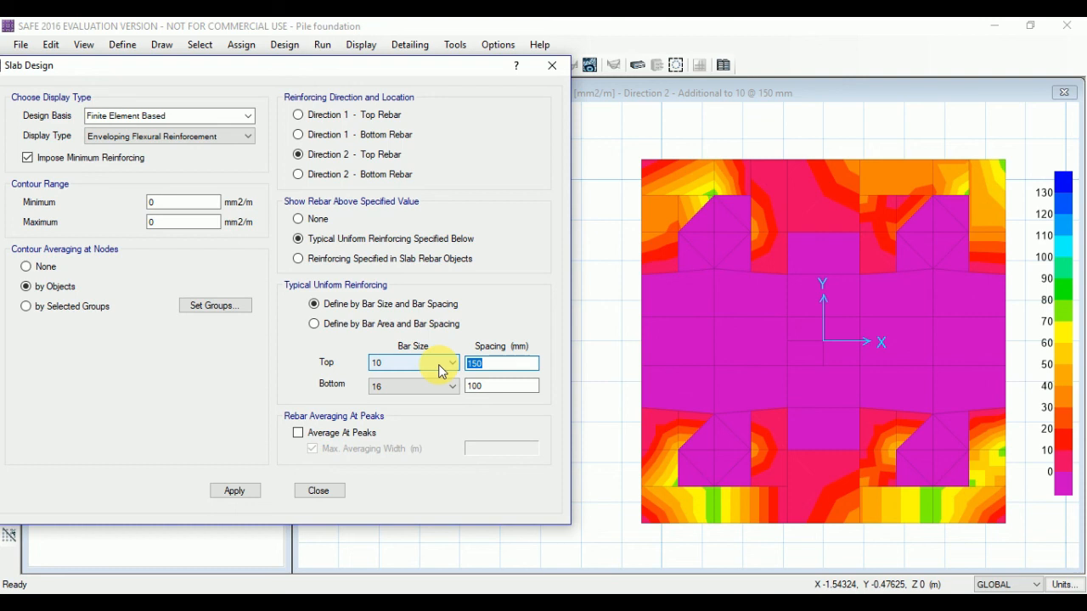
text(130)
click(234, 491)
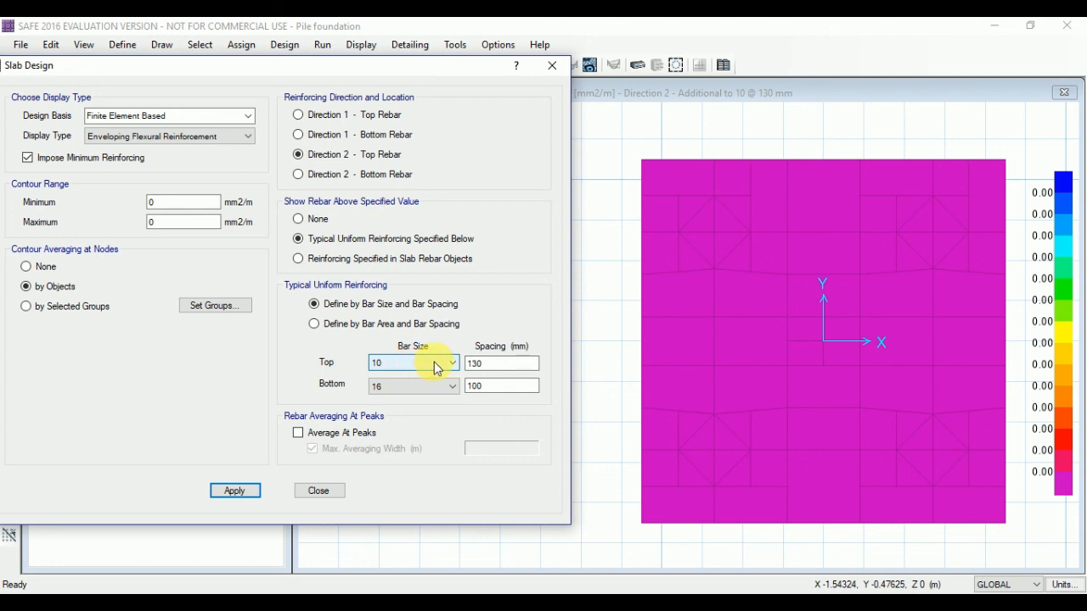
Check the additional Direction 2 top reinforcement across the pile cap and close the slab design settings.
click(755, 270)
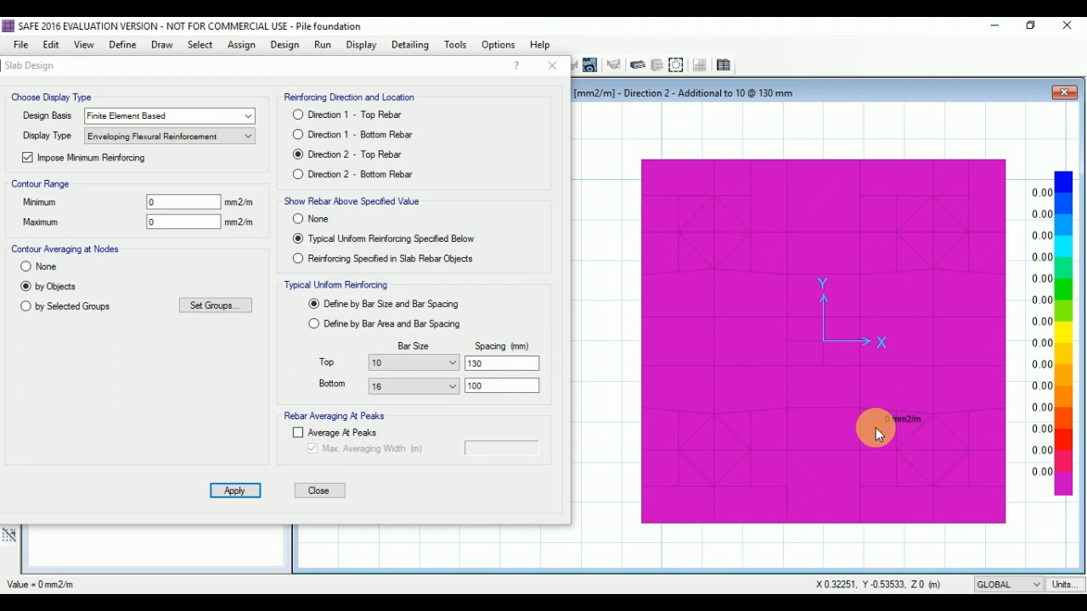
scroll(779, 321, down, 3)
scroll(783, 327, down, 3)
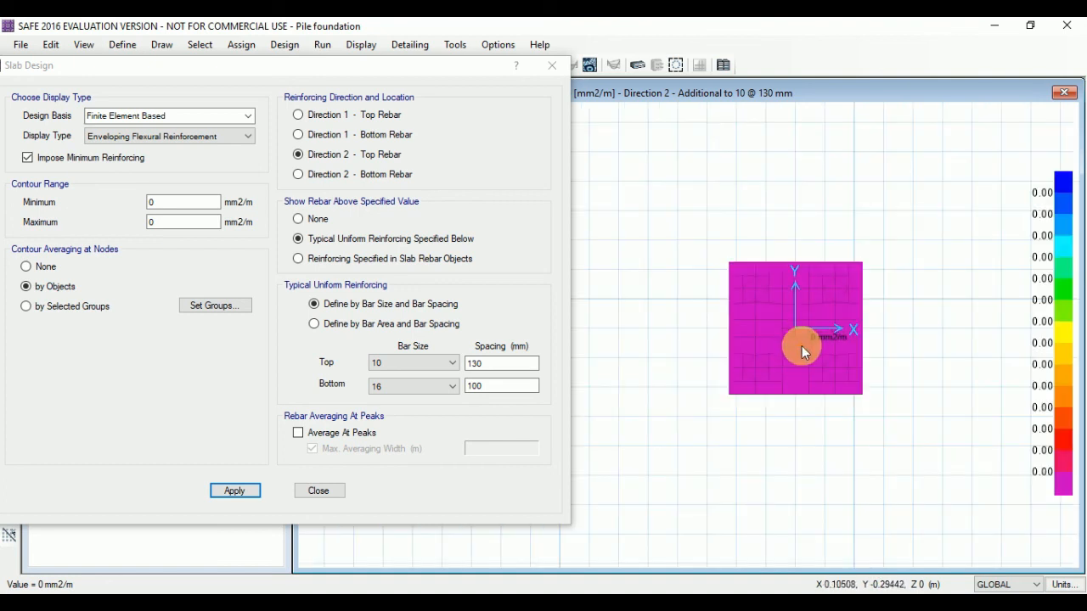
scroll(786, 319, up, 2)
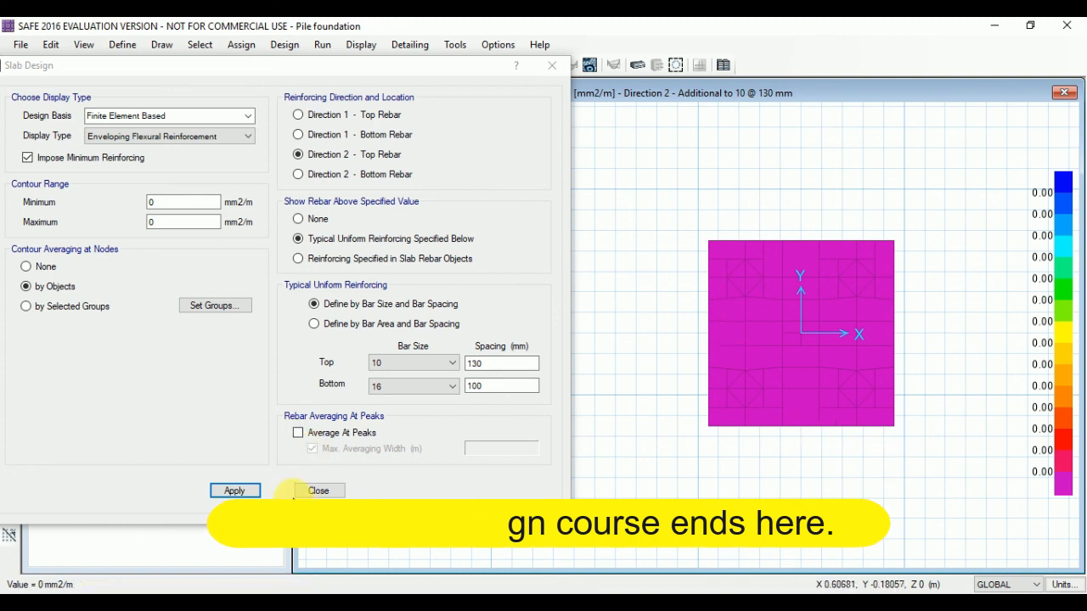
click(331, 492)
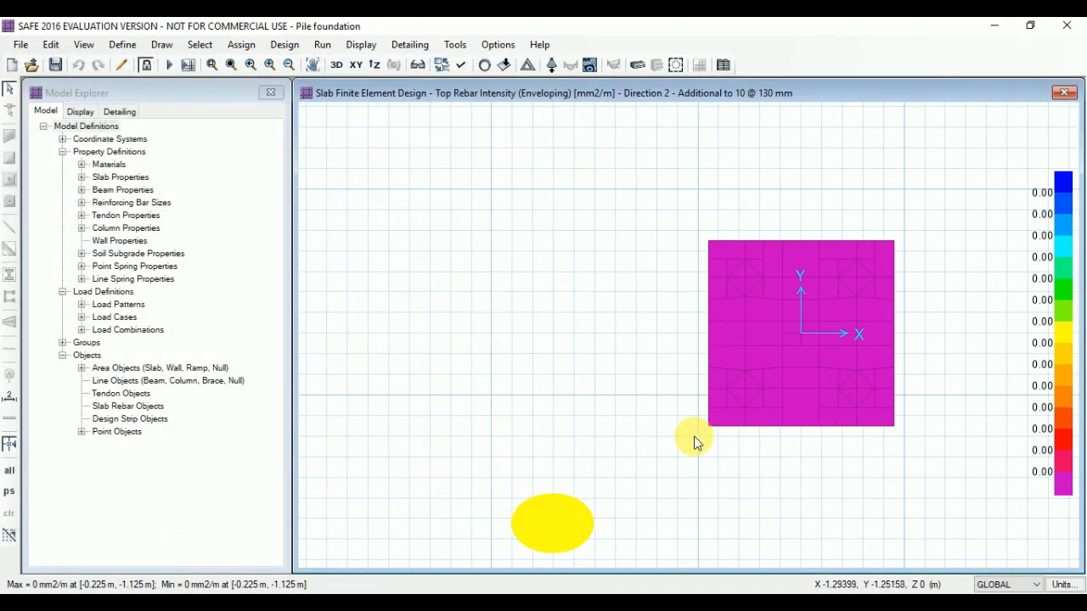